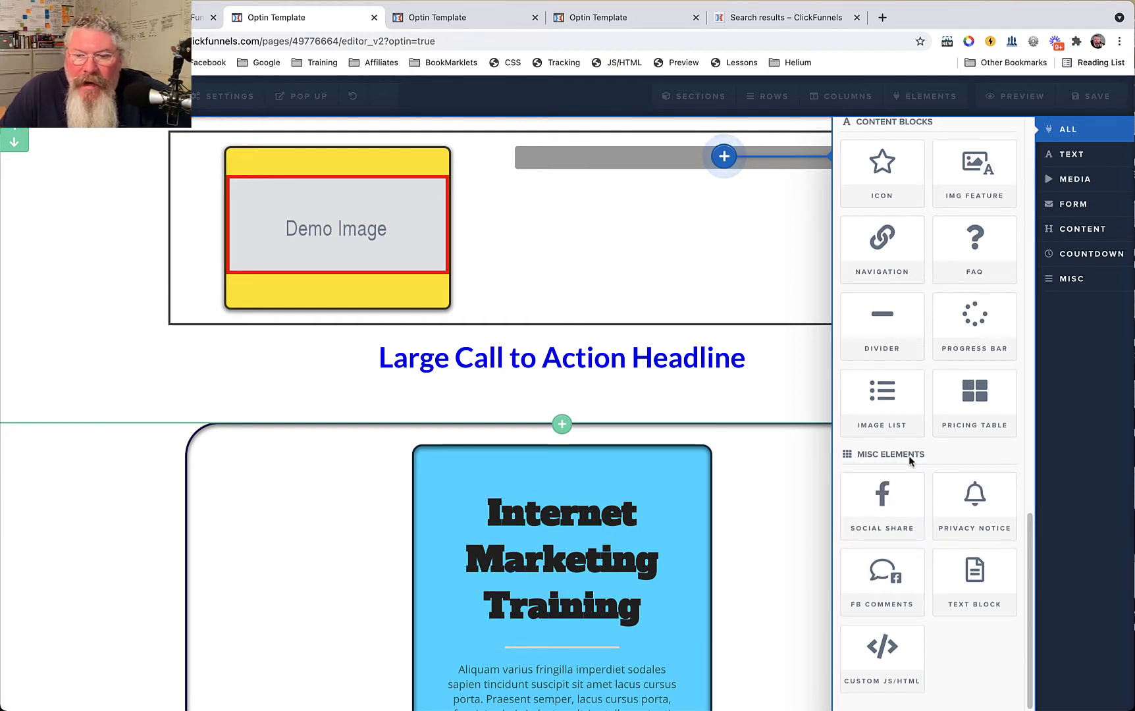
Add a Social Share element in the column beside the demo image and open its settings
left_click_drag(882, 502, 882, 507)
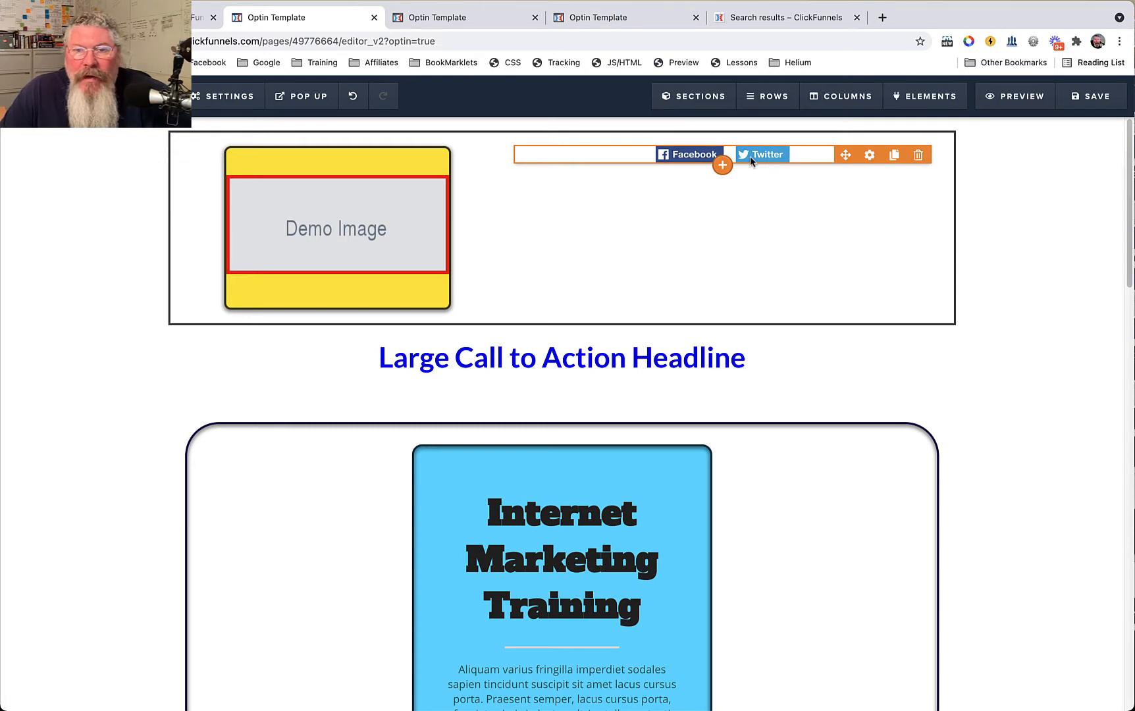
left_click(870, 155)
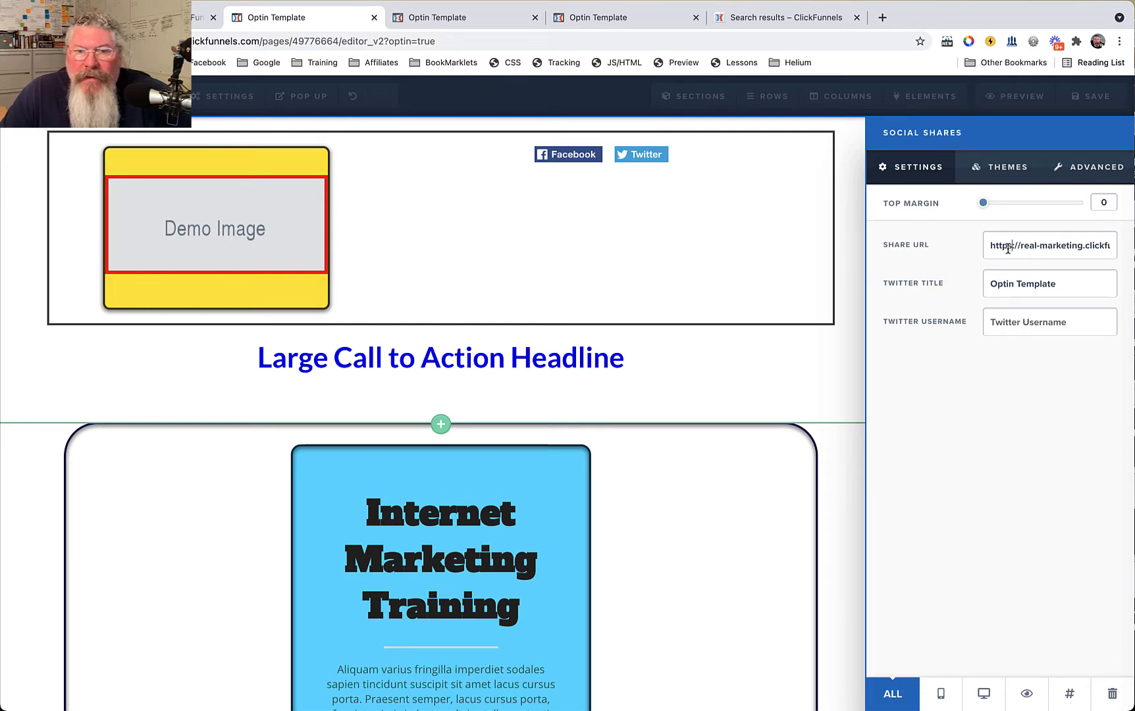
Check the social share element's Share URL against the path in the Optin step's page settings
left_click_drag(1031, 249, 1116, 252)
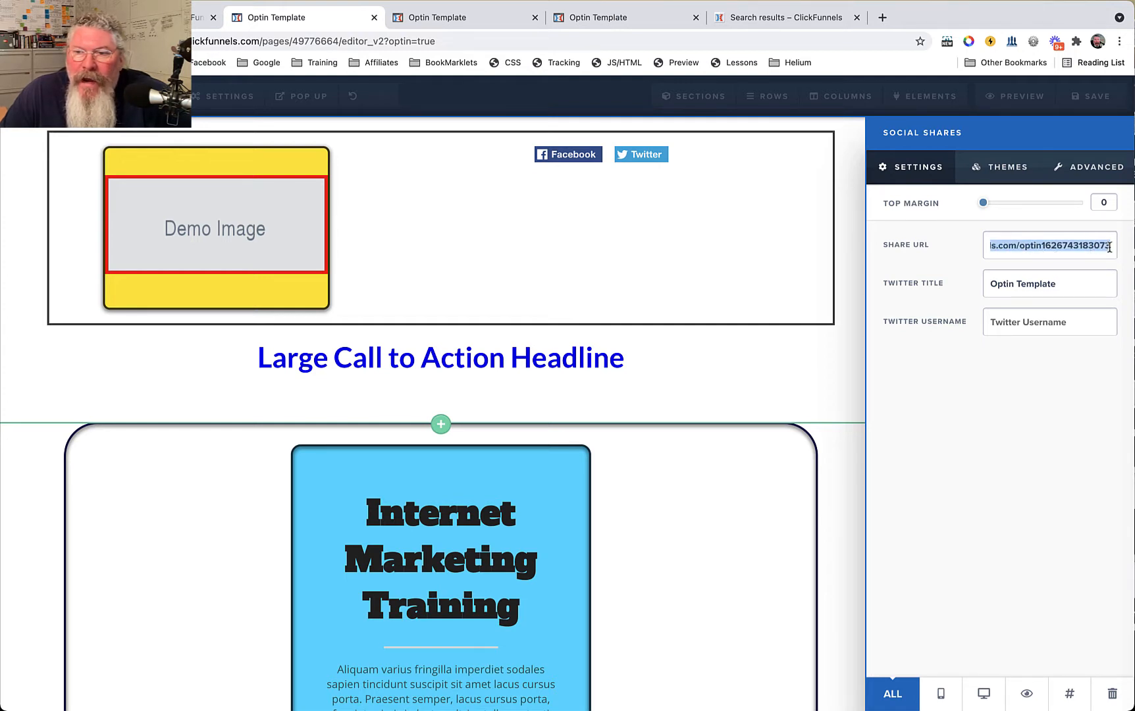
left_click(202, 18)
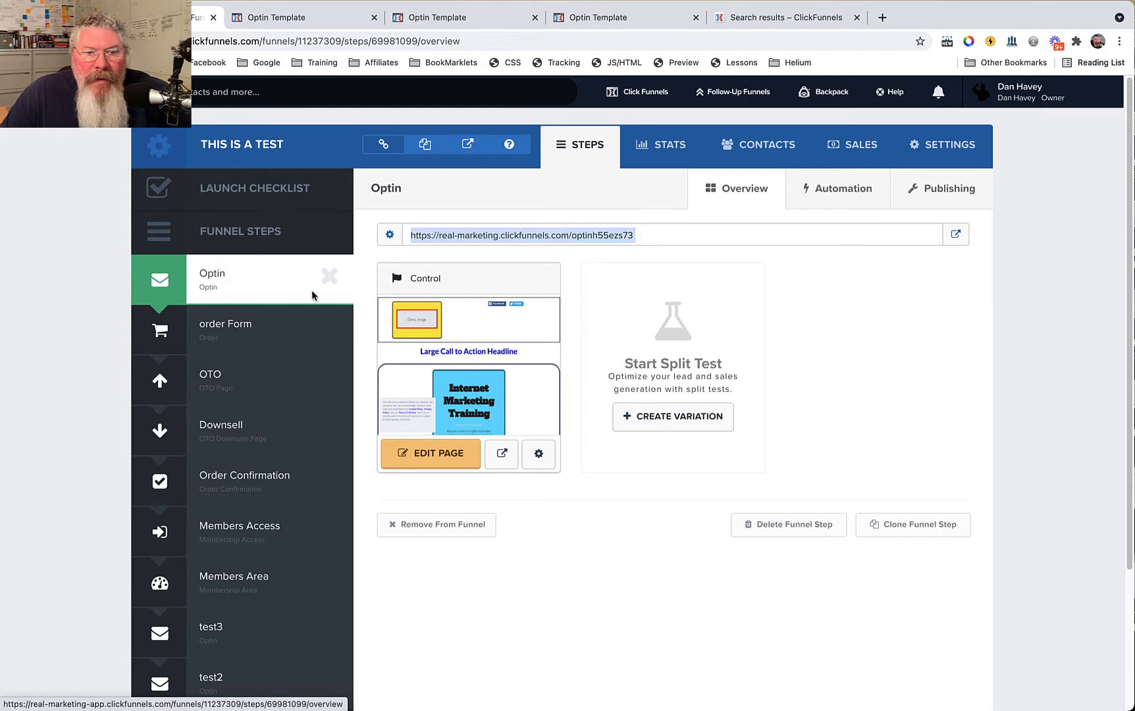
left_click(538, 455)
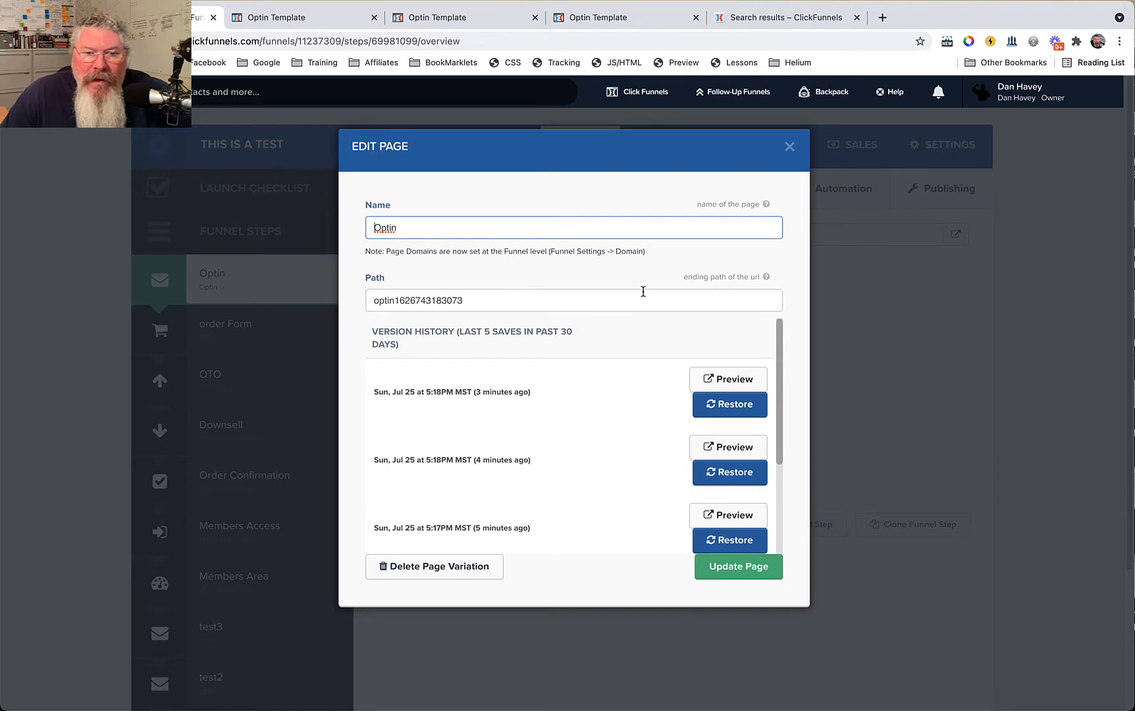
left_click_drag(450, 300, 480, 300)
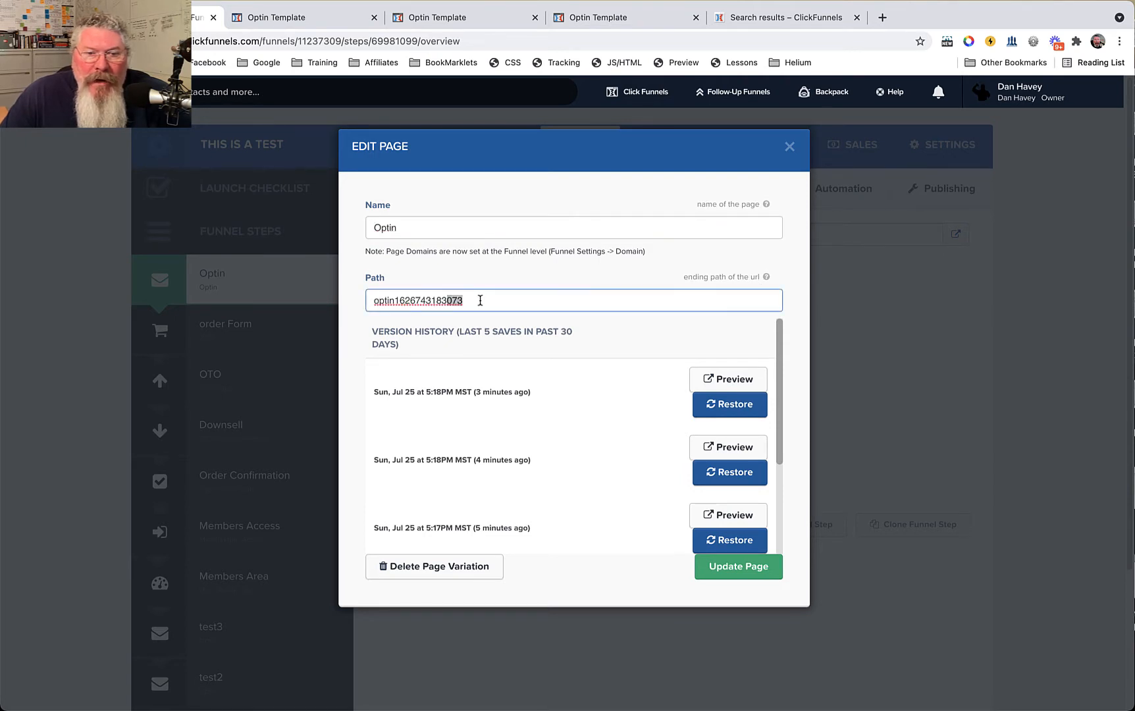
left_click(317, 17)
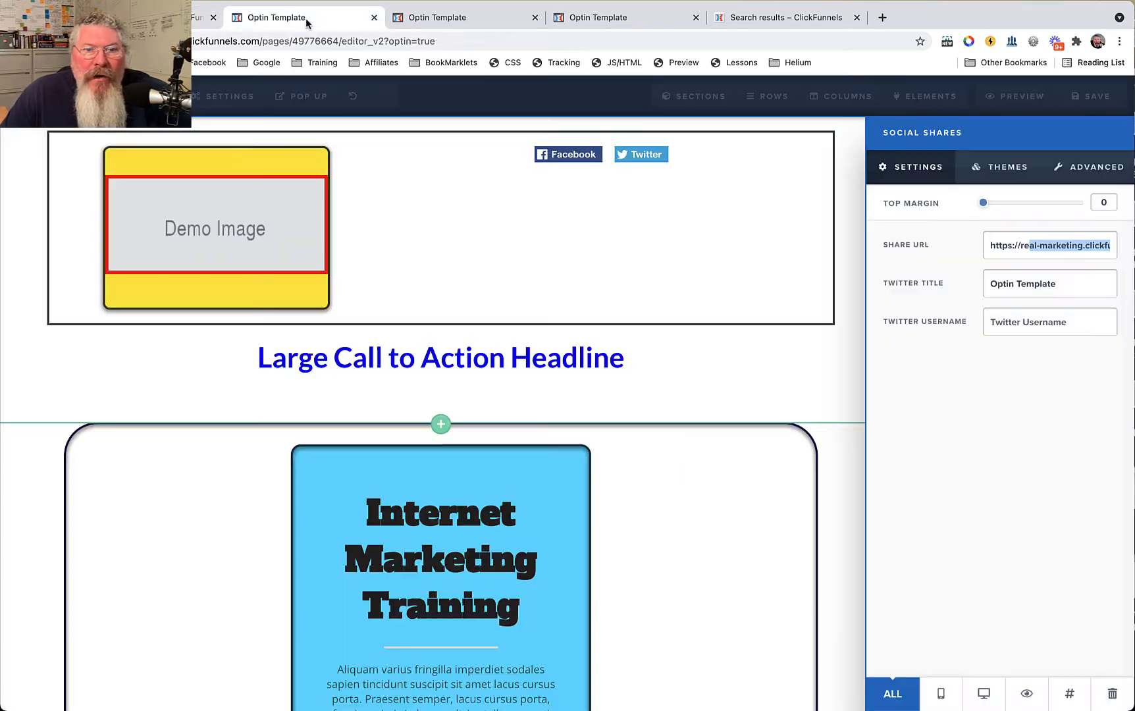
left_click(1017, 247)
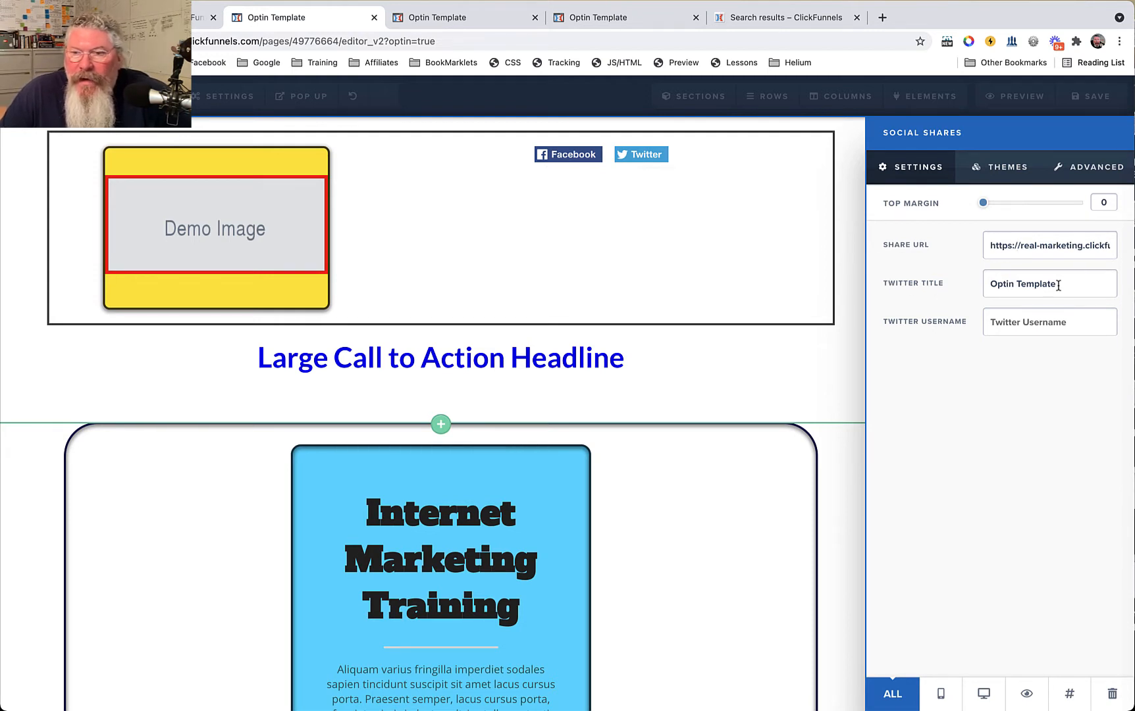
Set the social share element's Twitter title to "Title for Twitter"
left_click_drag(1059, 284, 989, 280)
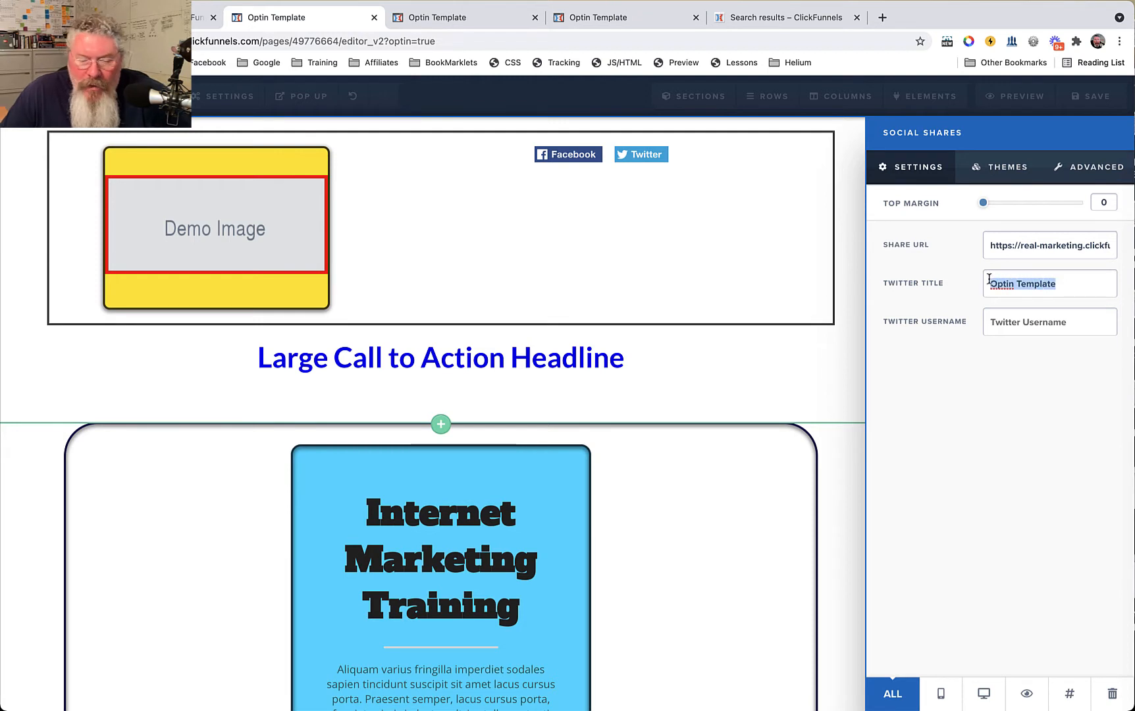
type("Title")
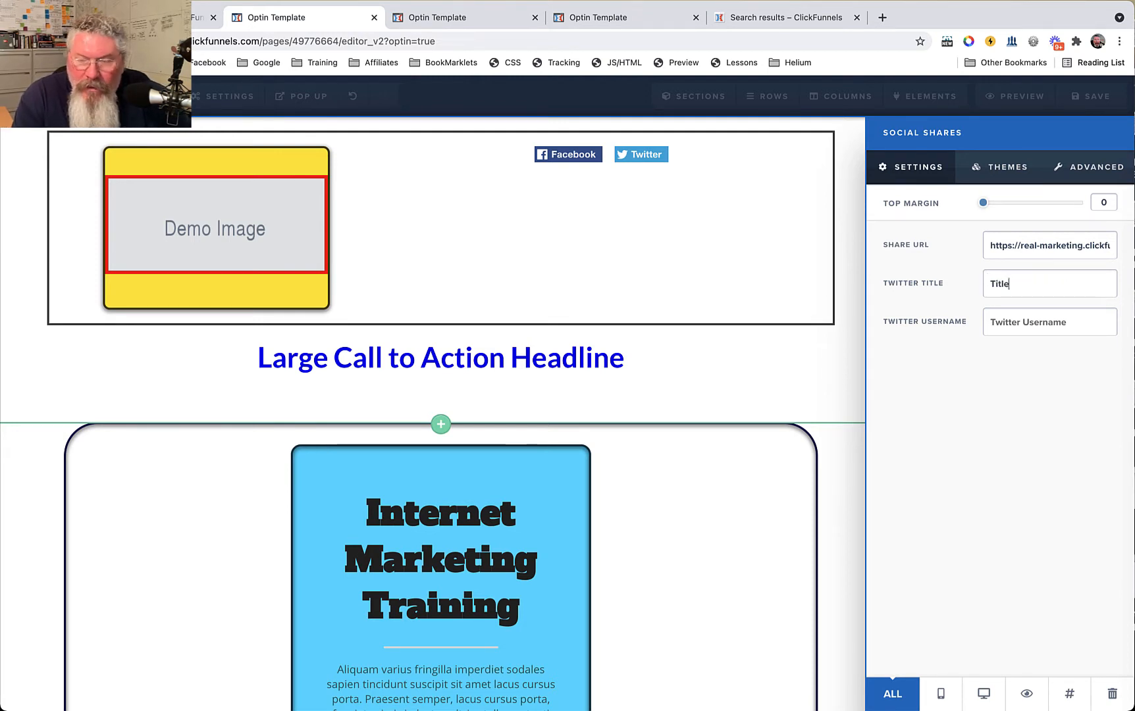
type(" for Twit")
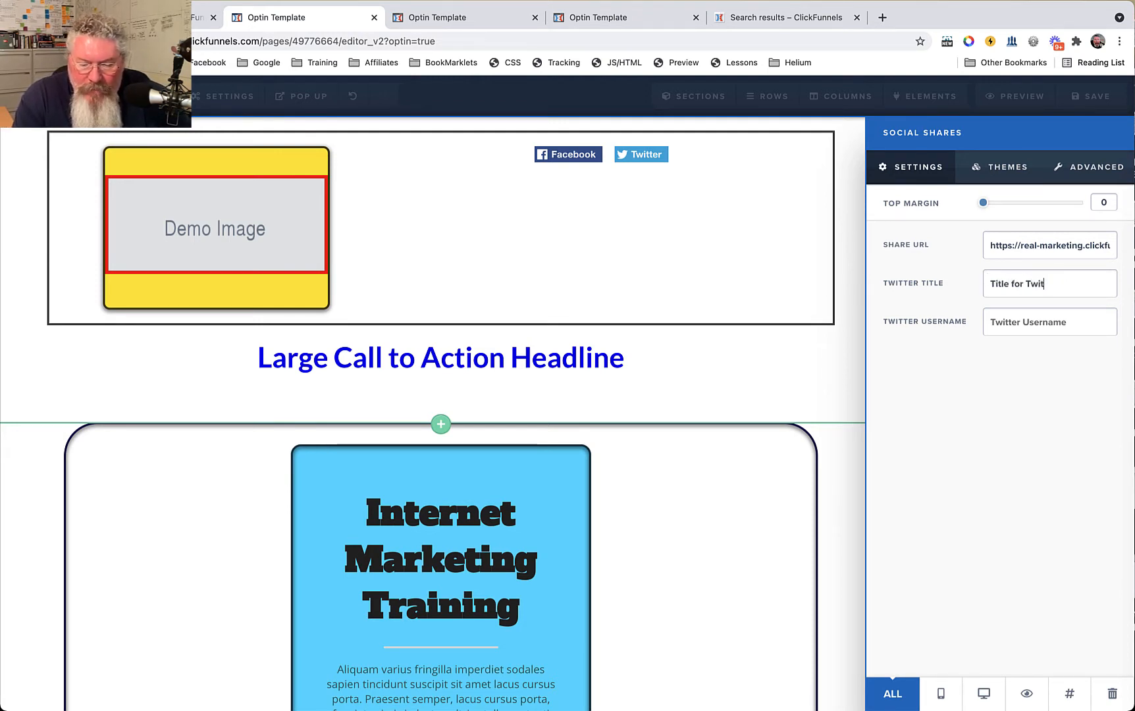
type("ter")
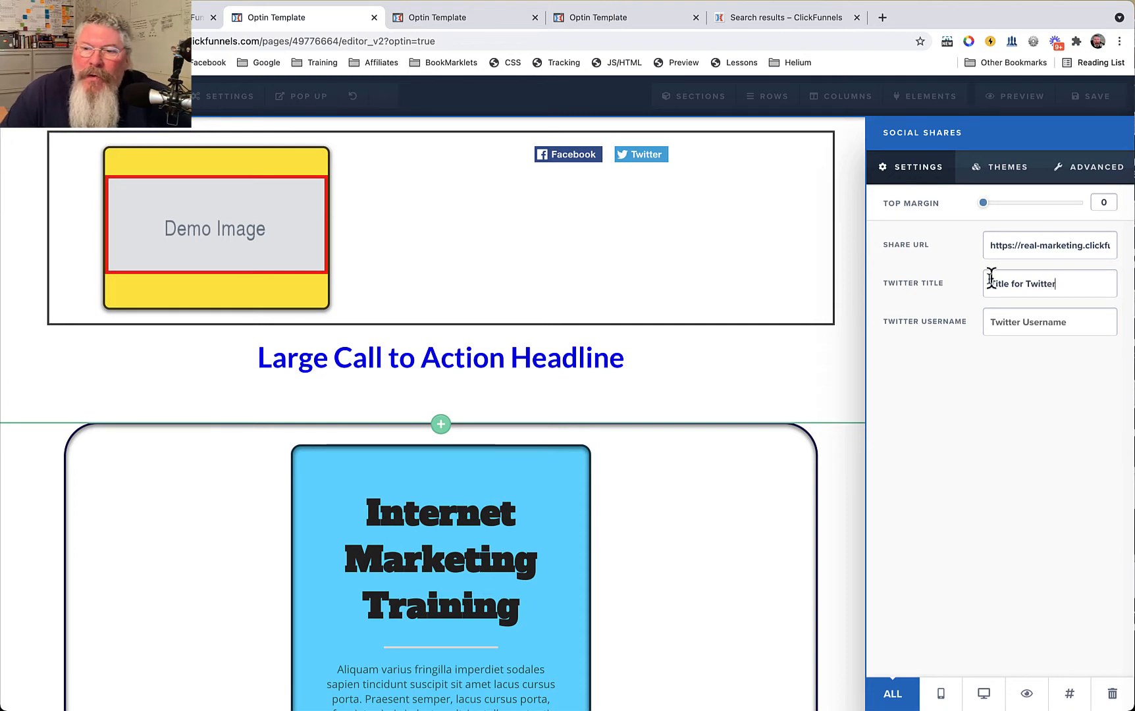
left_click(1005, 323)
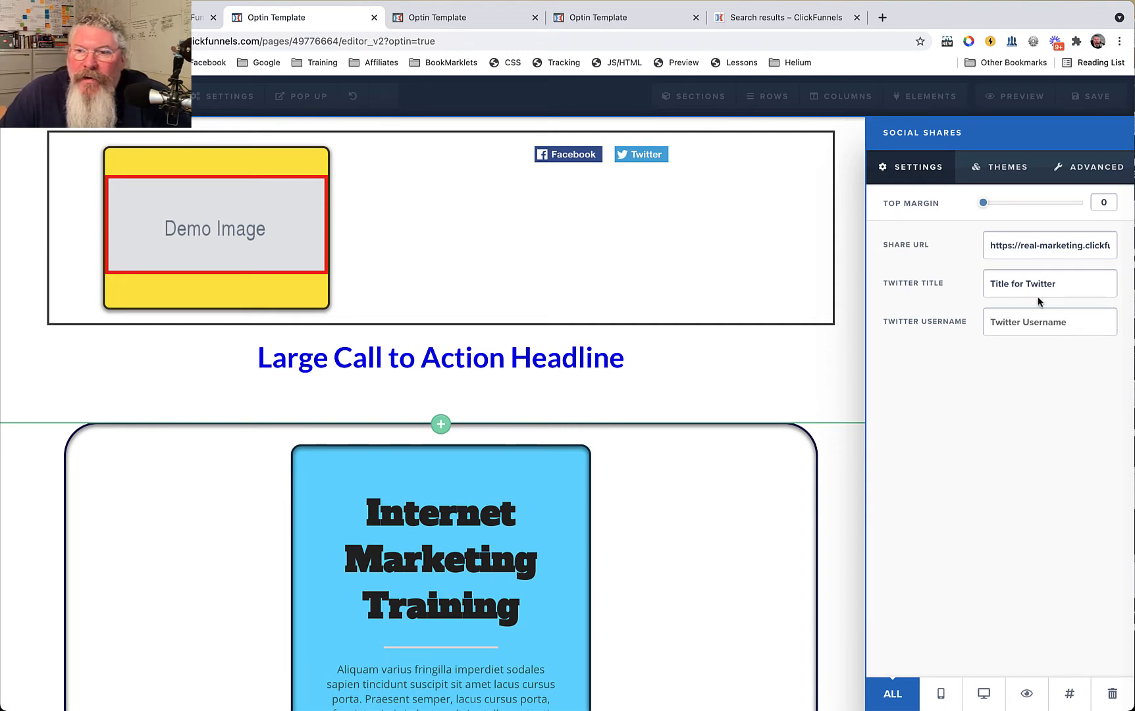
Review the themes and advanced alignment option available for the social share buttons
left_click(1003, 173)
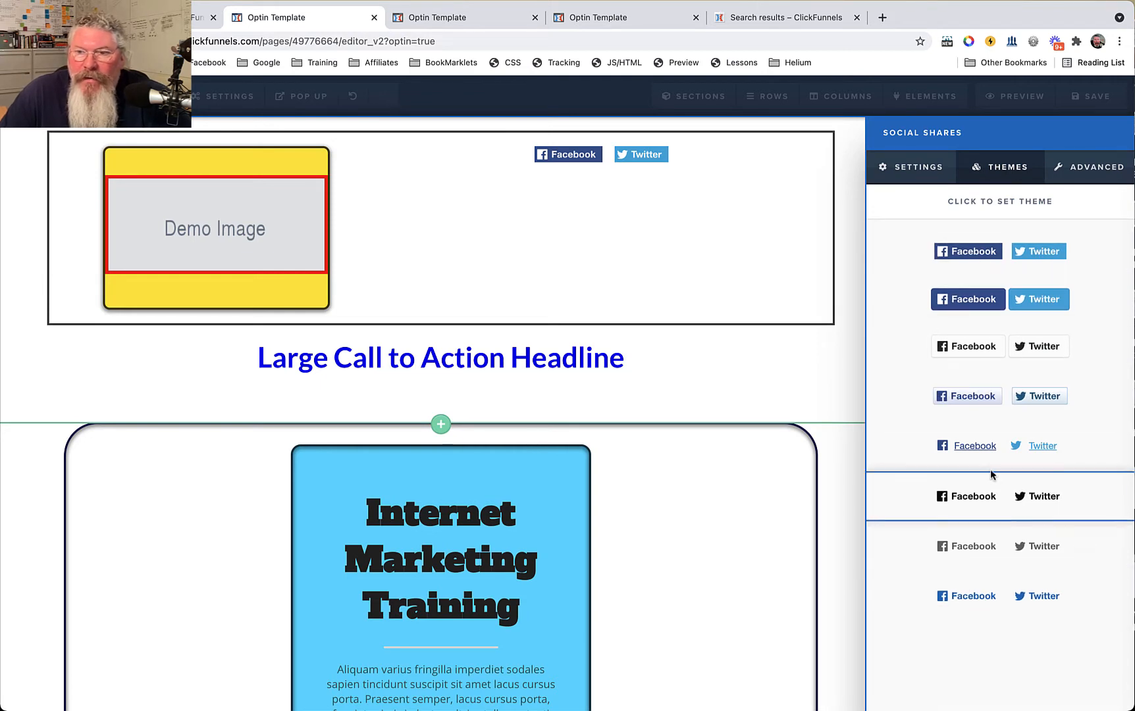
left_click(1084, 170)
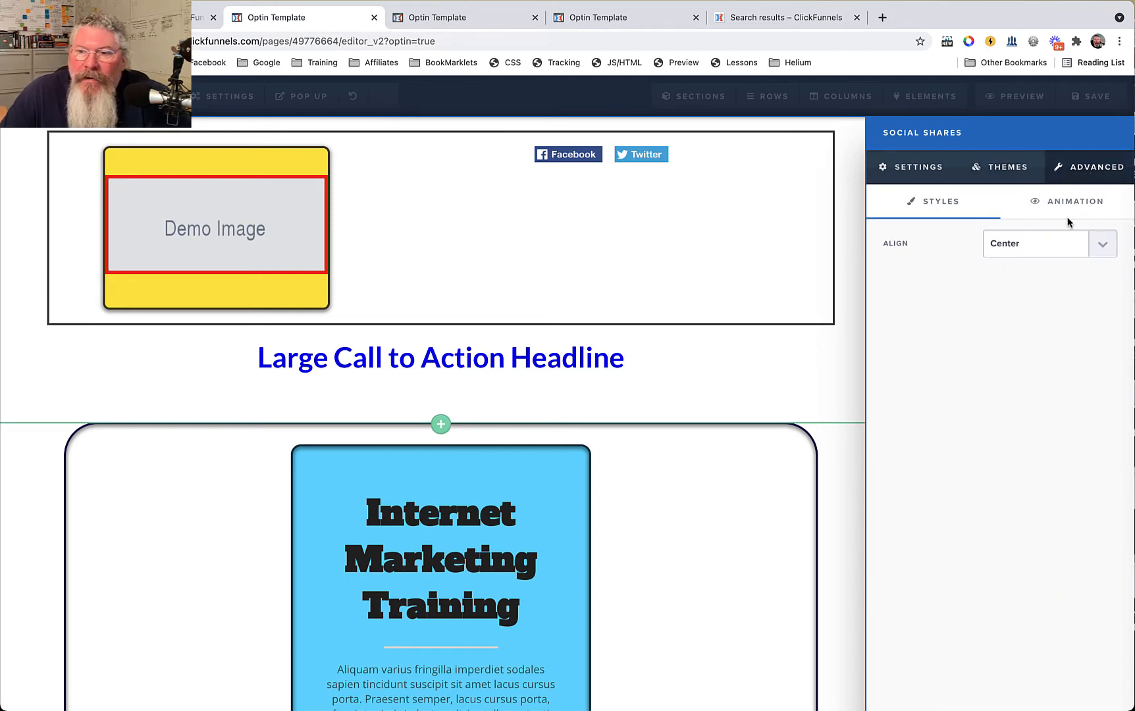
left_click(1040, 244)
left_click(1039, 243)
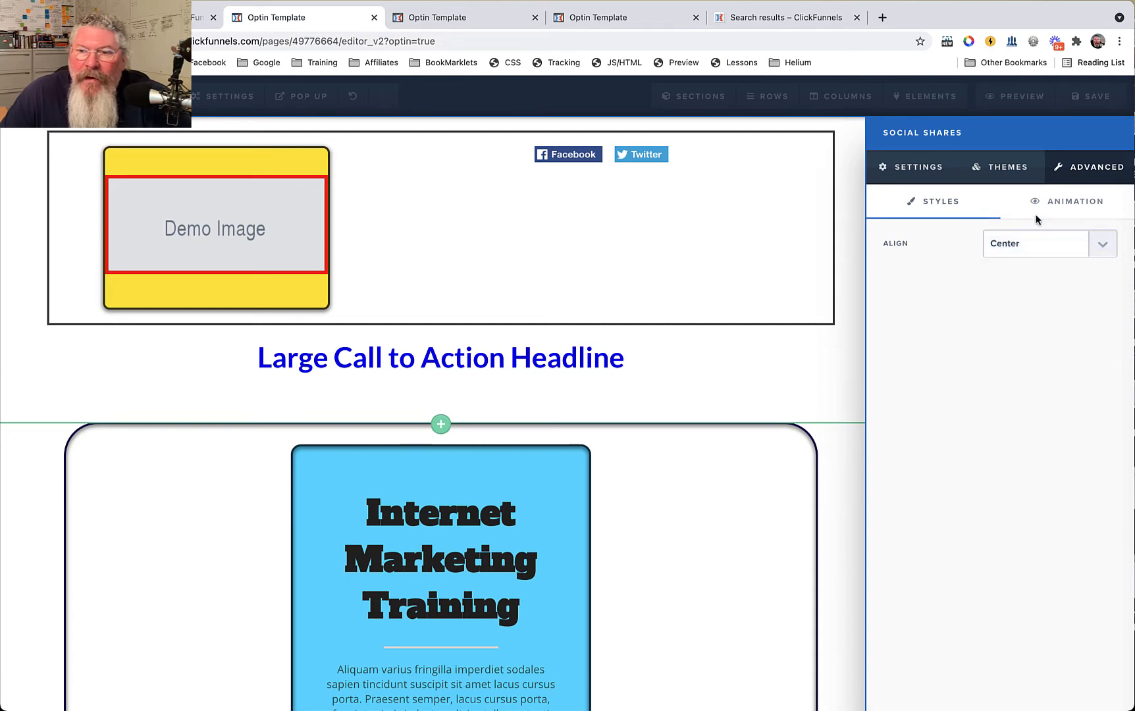
left_click(928, 169)
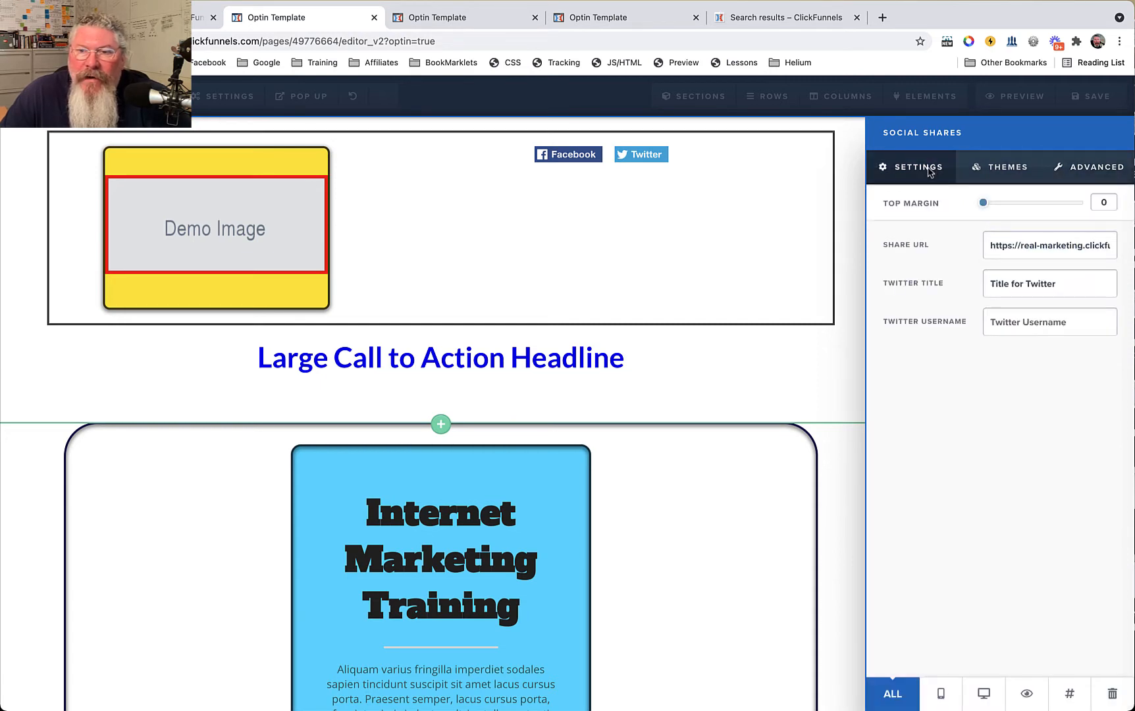
left_click(635, 164)
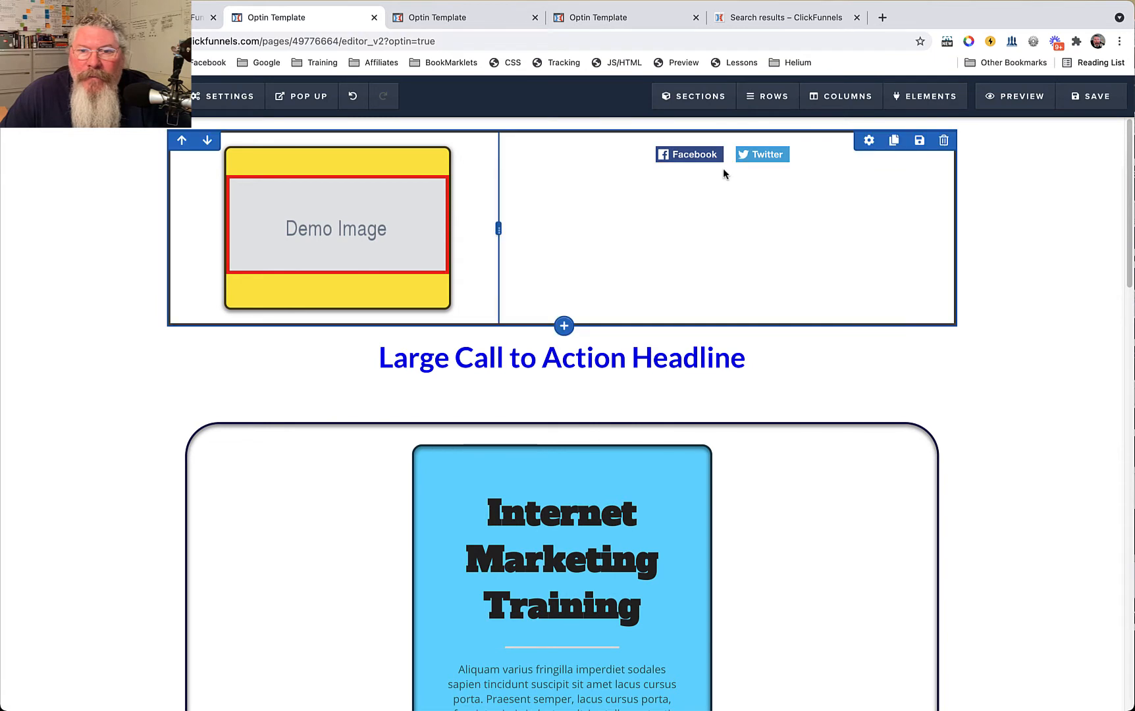
Add a Privacy Notice element below the social share buttons
left_click(724, 164)
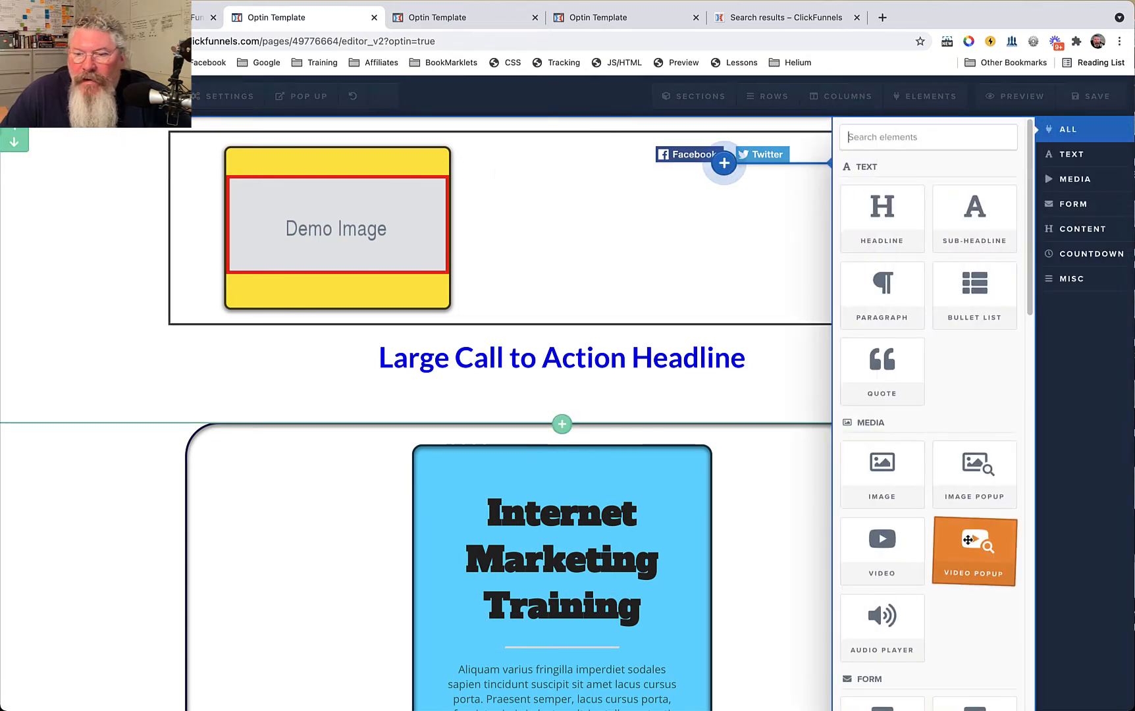
scroll(967, 547, "down", 10)
left_click(972, 513)
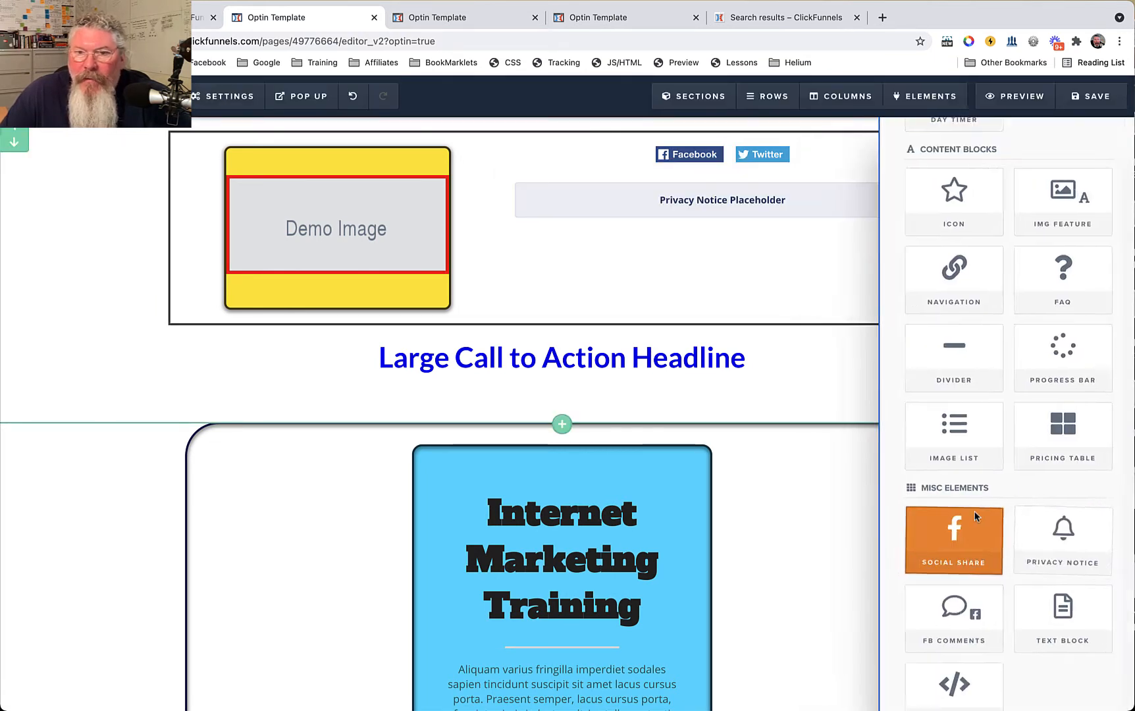
Review the privacy notice's URL and location settings, its themes and its advanced options
left_click(764, 201)
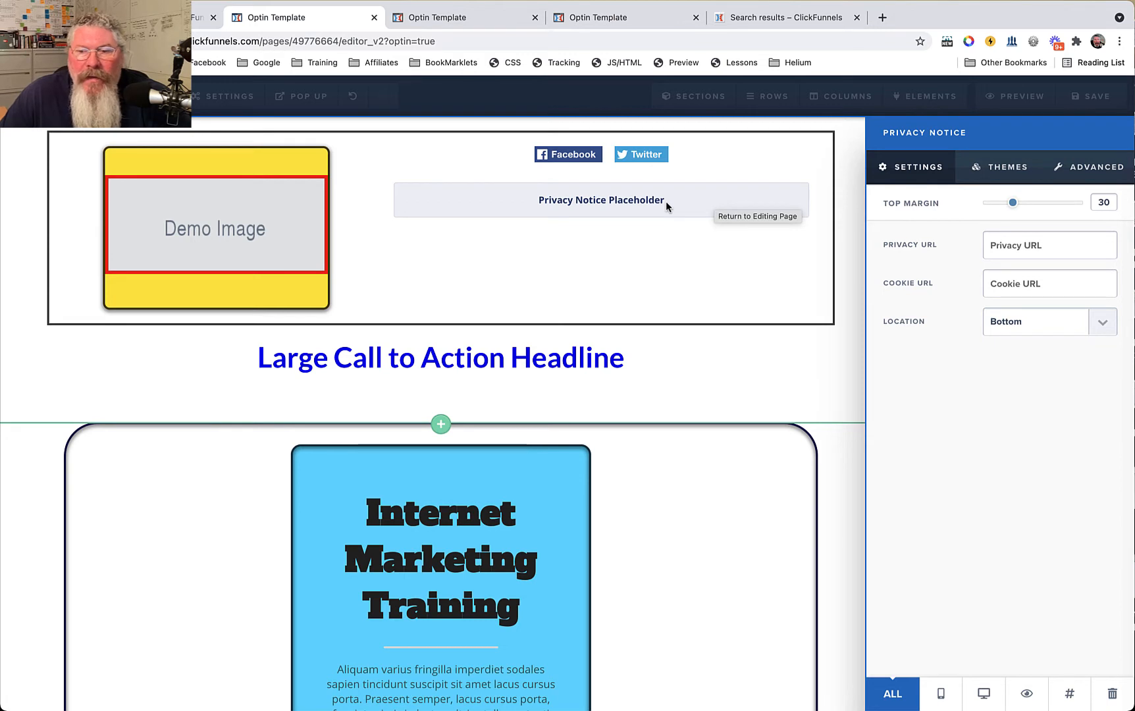
left_click(1005, 172)
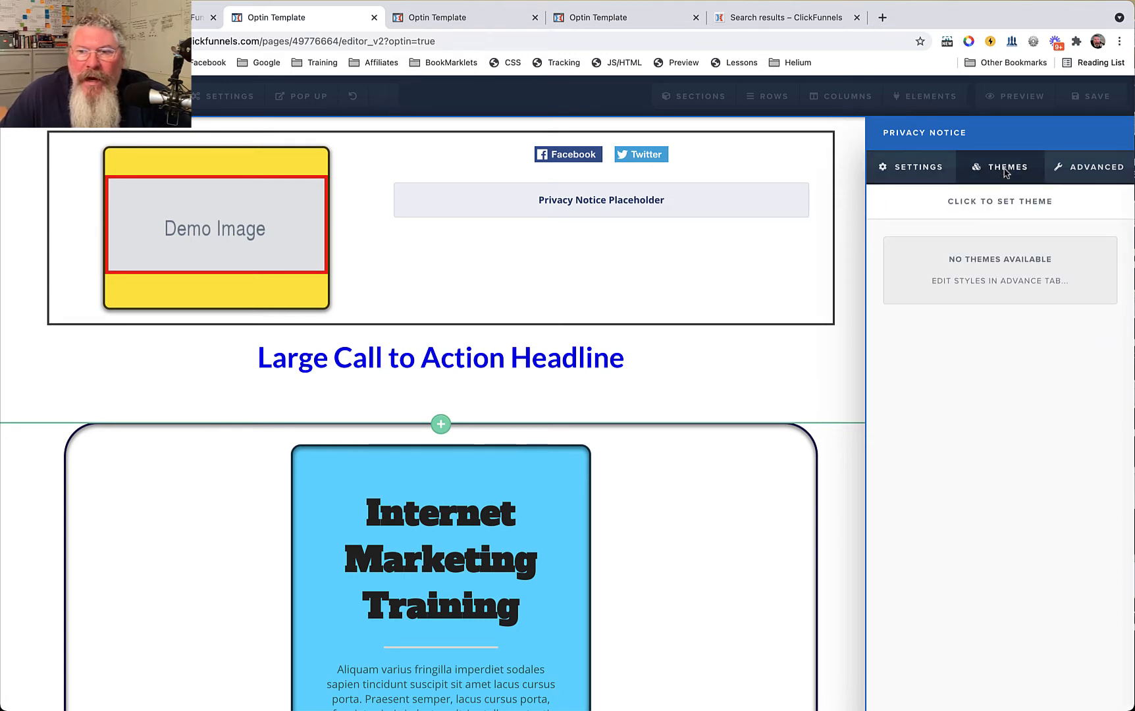
left_click(1101, 175)
left_click(954, 163)
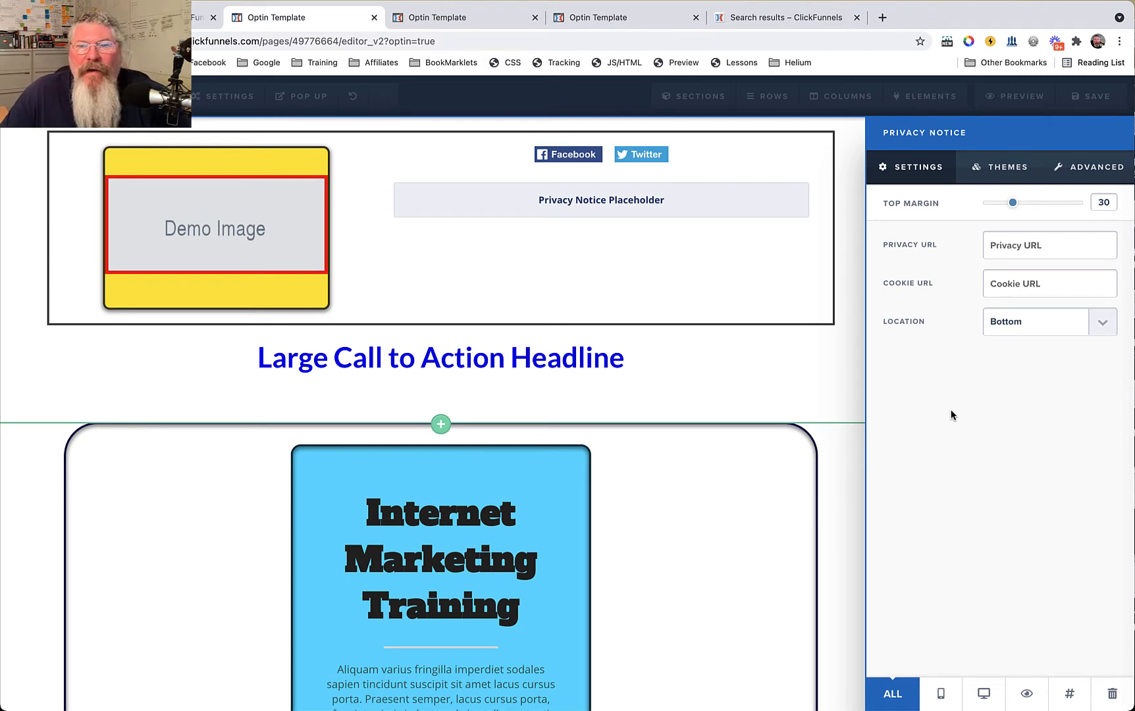
Delete the Privacy Notice element from the top row and confirm its removal
left_click(712, 299)
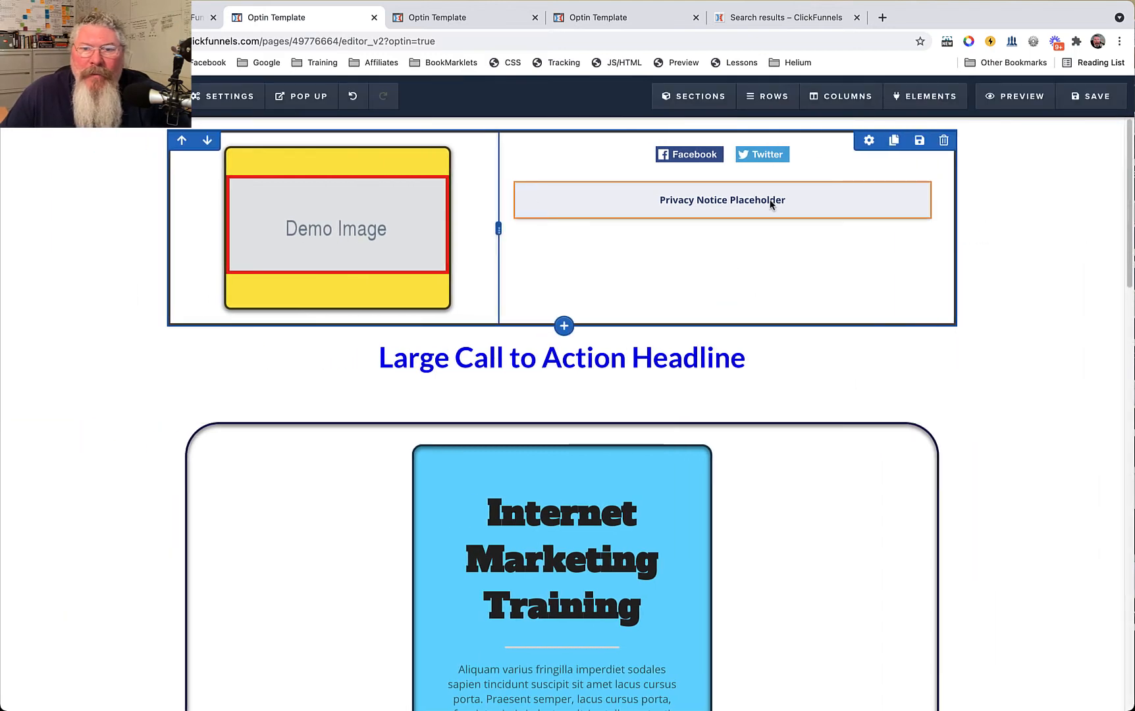
left_click(917, 174)
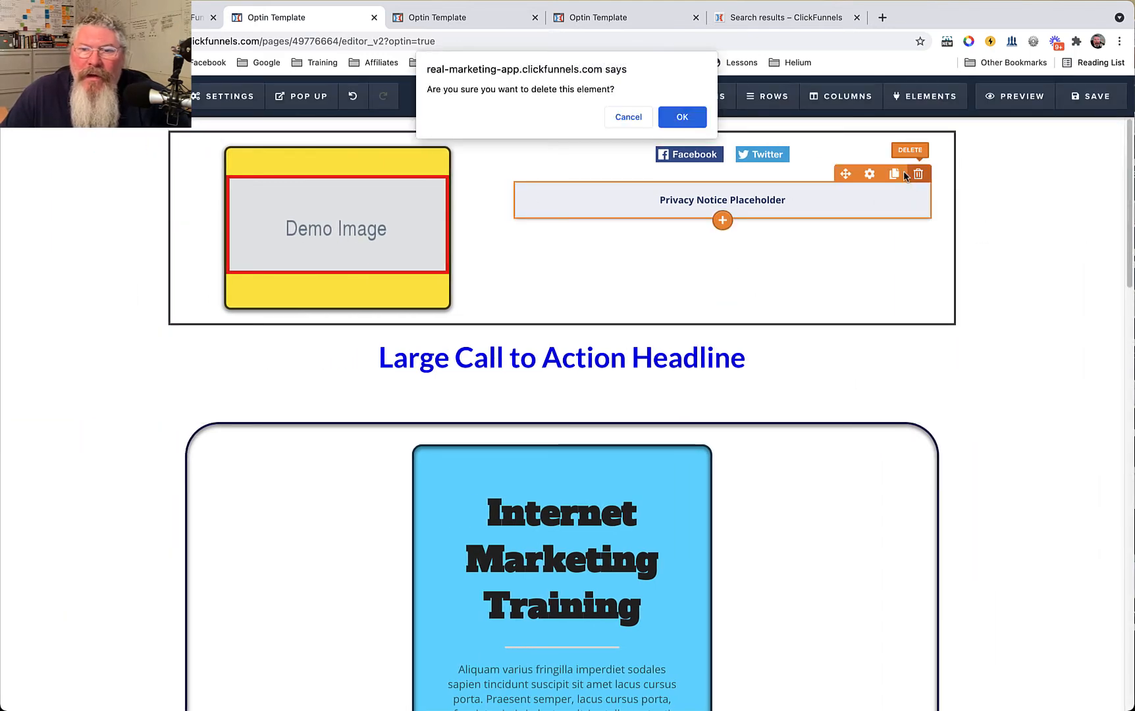
left_click(683, 117)
Add an FB Comments element below the social share buttons
left_click(723, 169)
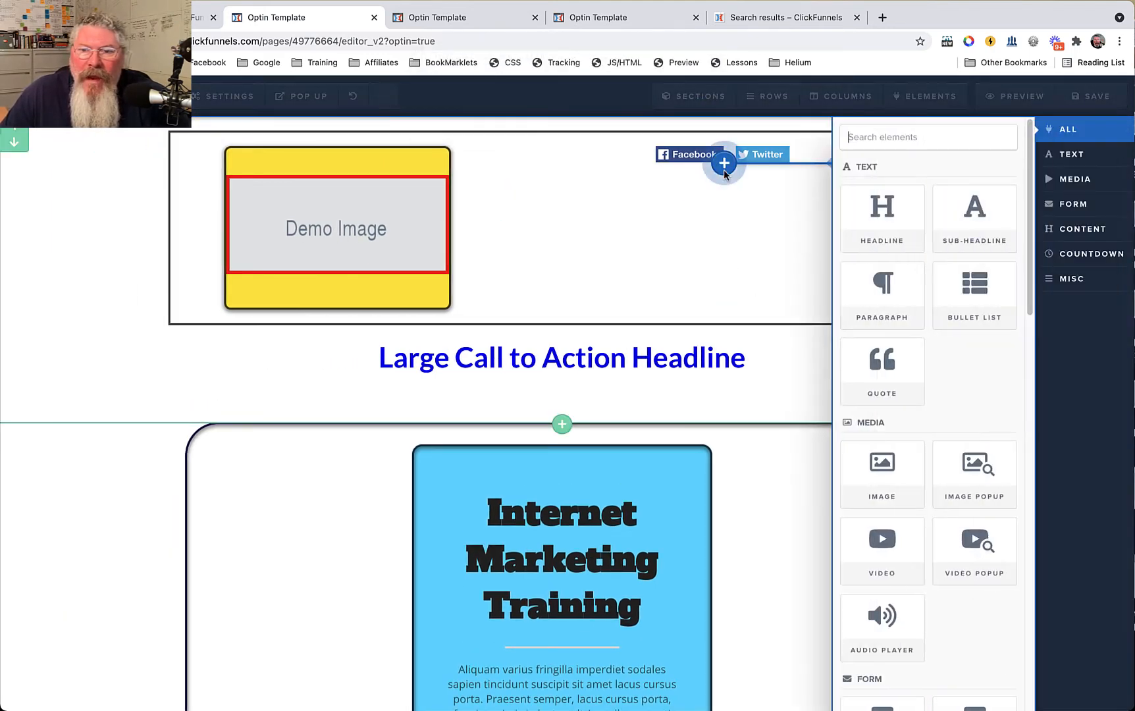
scroll(890, 461, "down", 10)
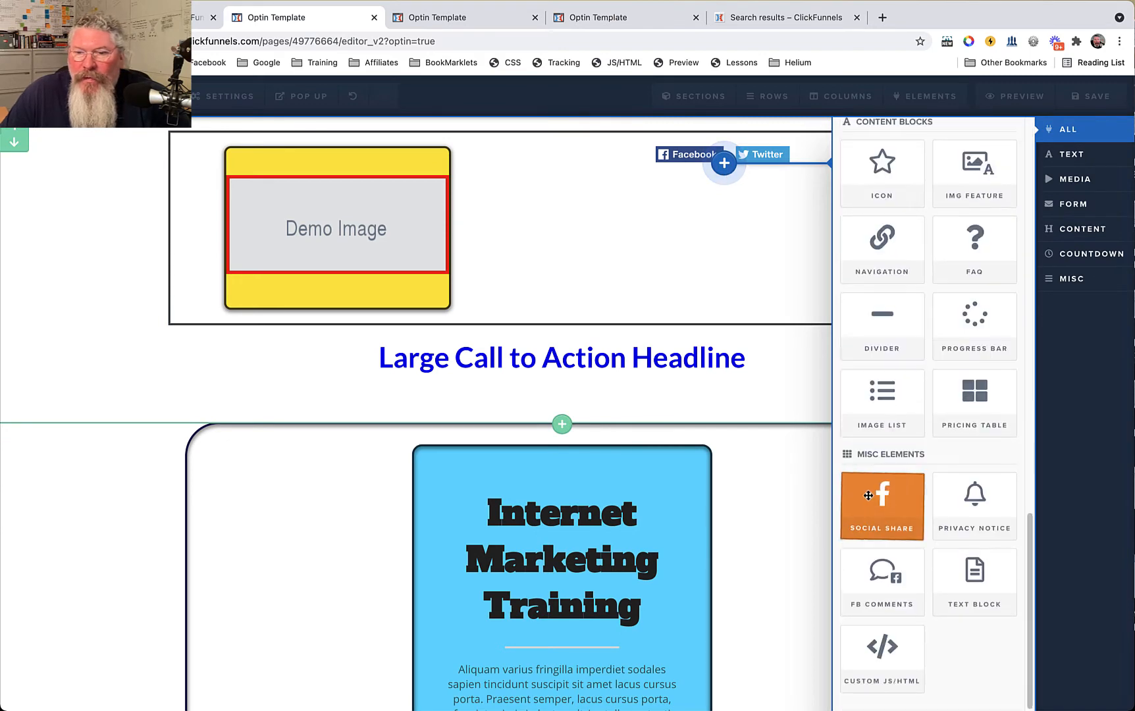
left_click(907, 574)
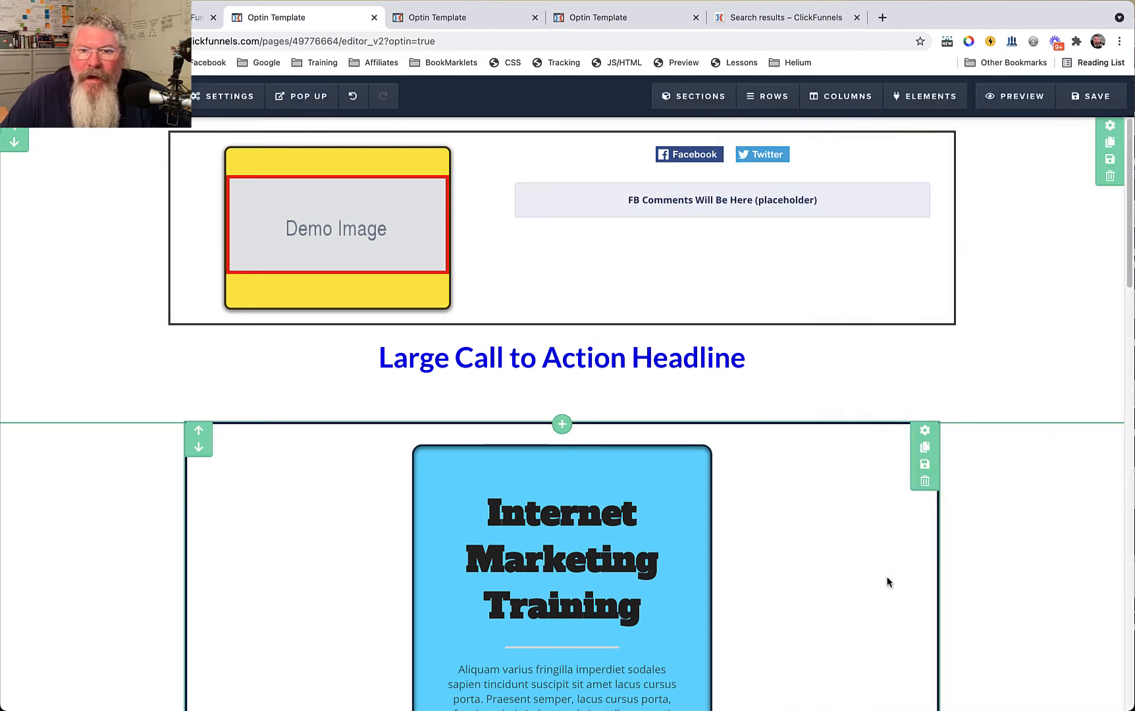
Review the Facebook comments element's comment URL, color theme choices and advanced styles, keeping the Light theme
left_click(724, 200)
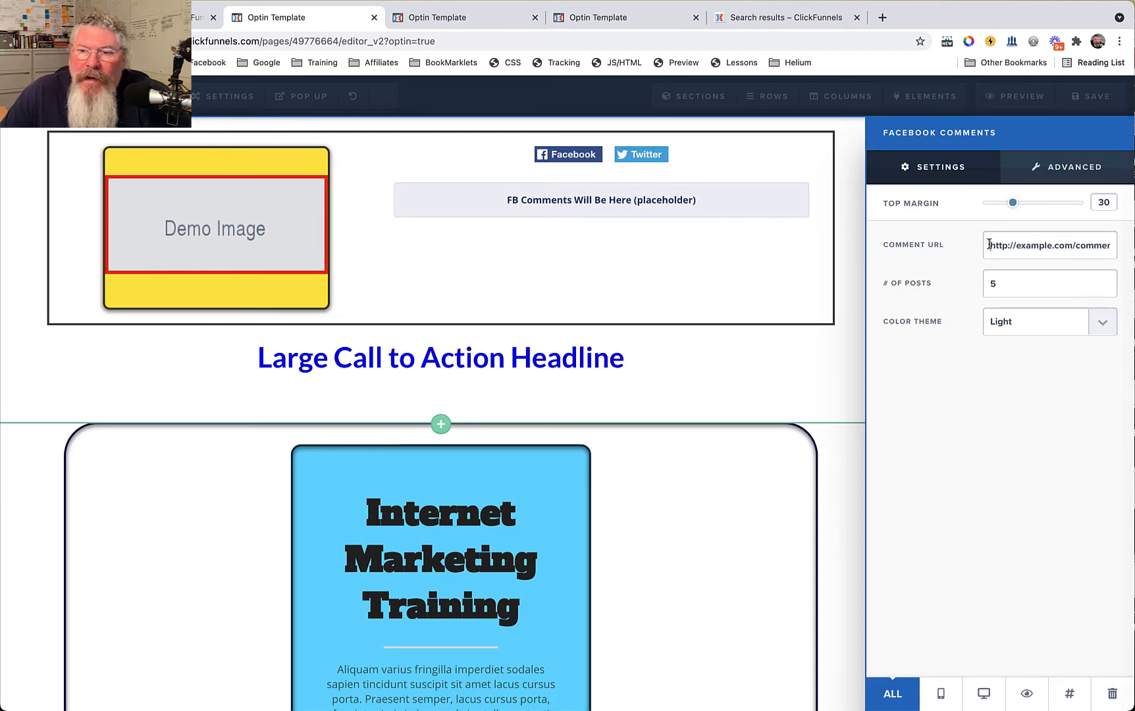
left_click_drag(989, 245, 1121, 252)
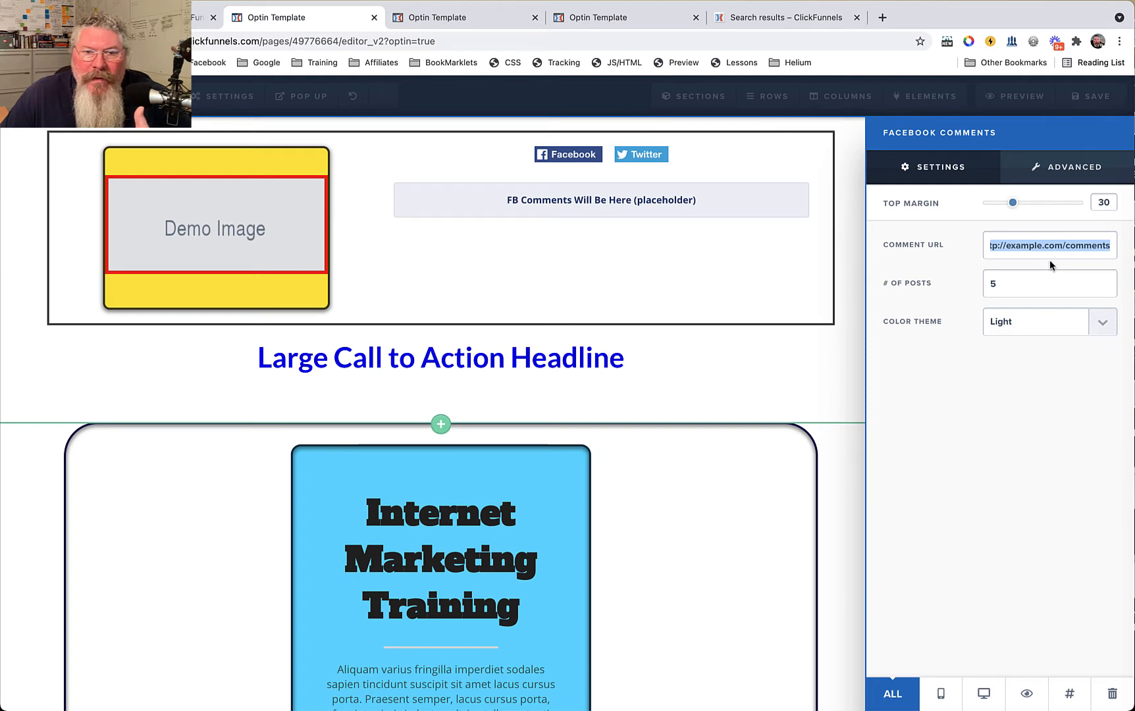
left_click(1028, 322)
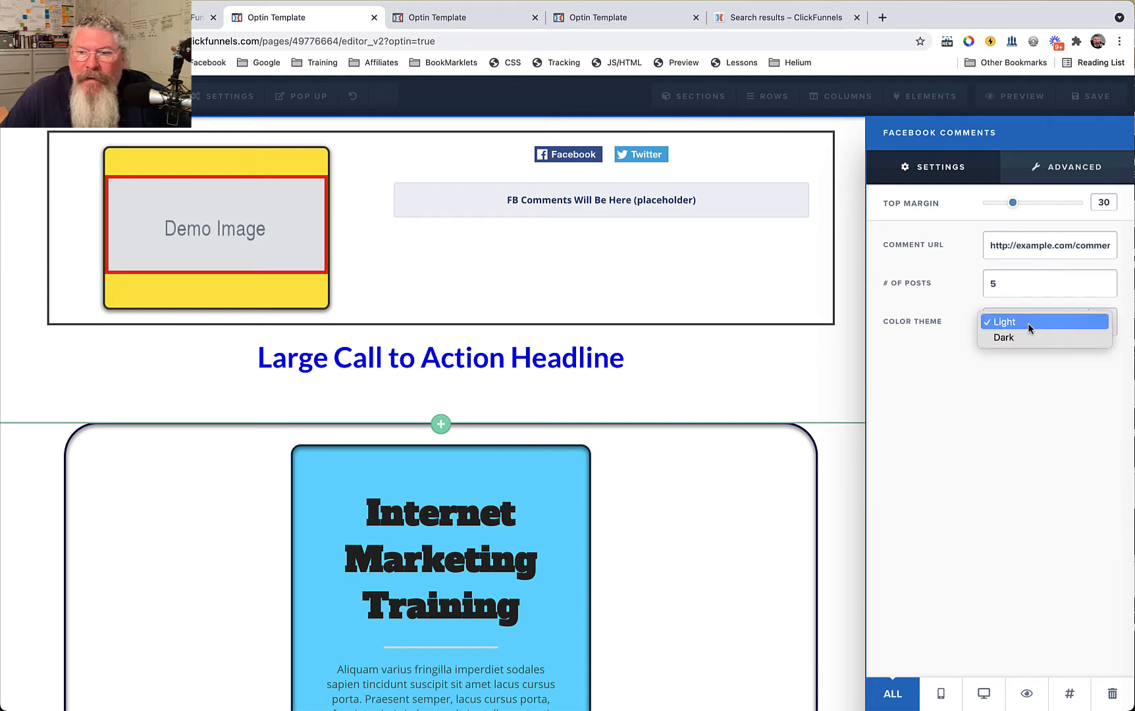
left_click(1028, 323)
left_click(1066, 170)
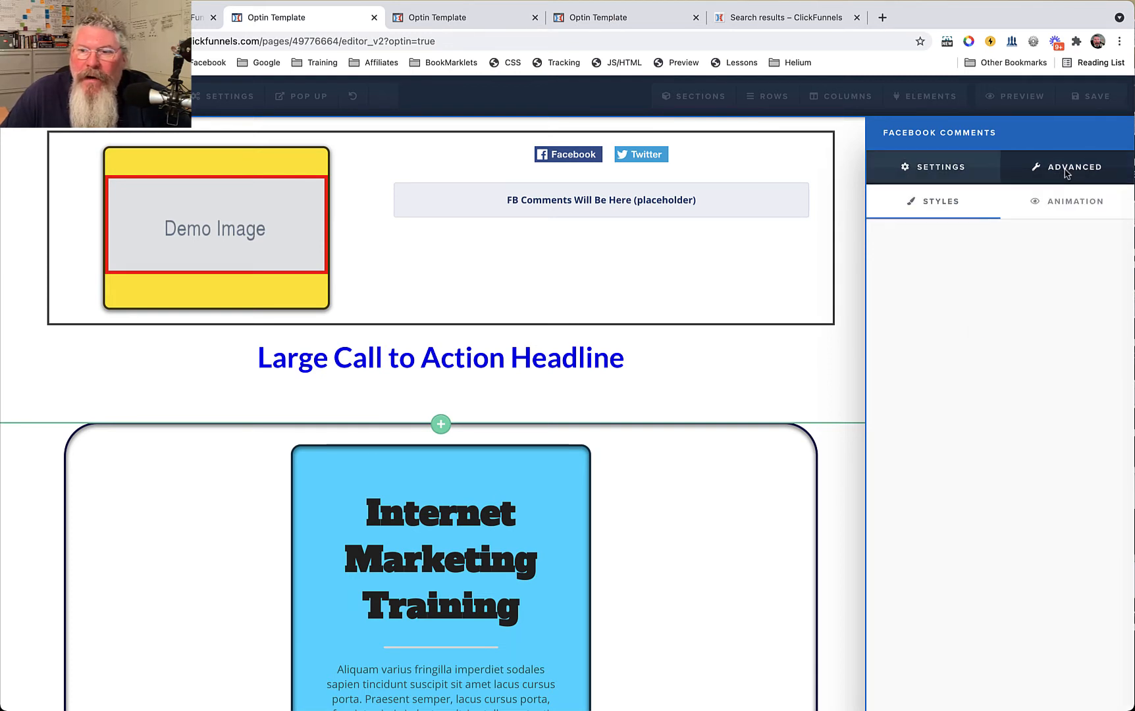
left_click(958, 167)
left_click(729, 247)
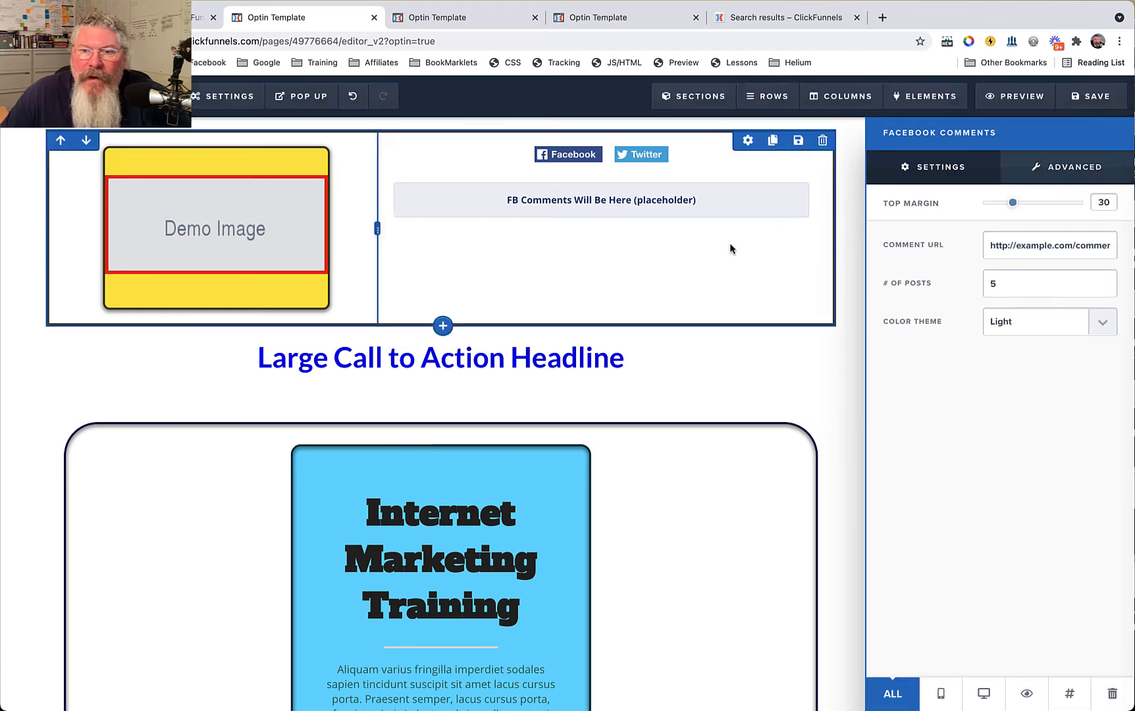
Save the optin page and open its preview to check the social share buttons and Facebook comments
left_click(1087, 99)
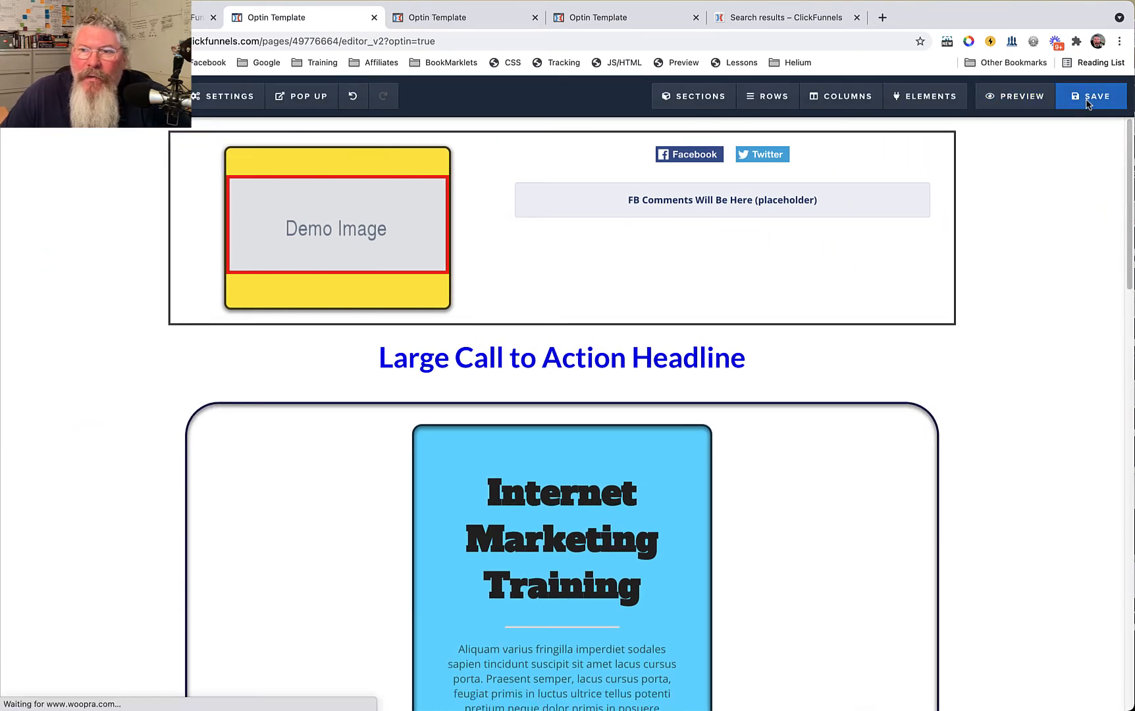
left_click(1023, 99)
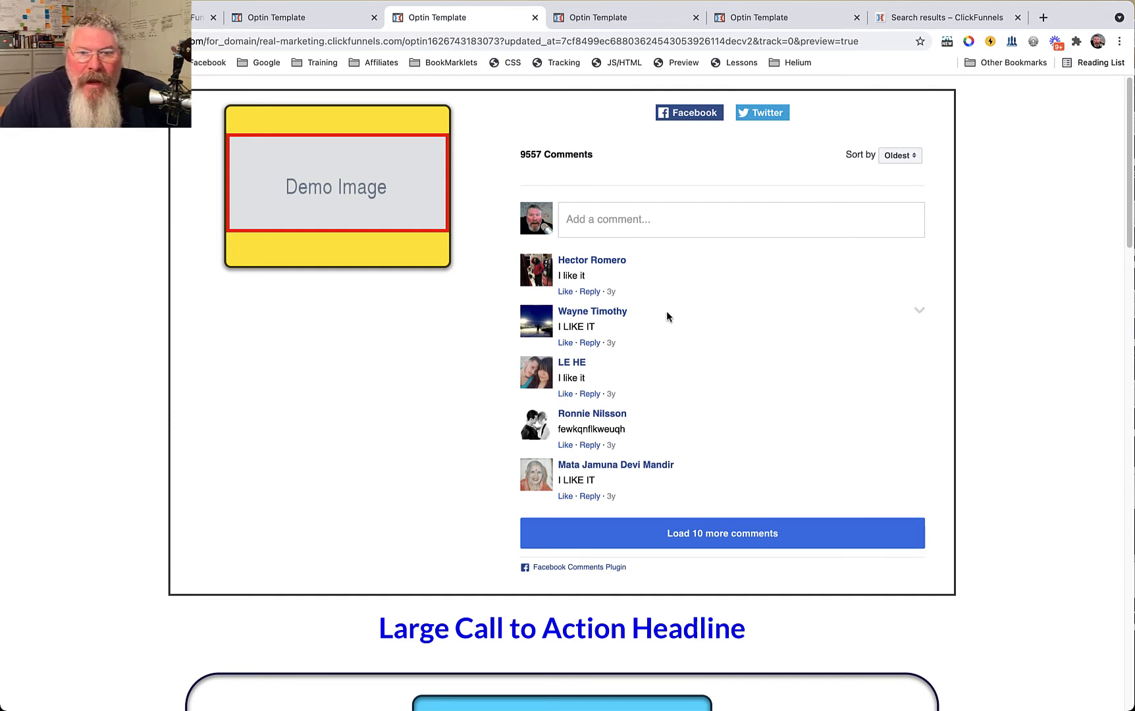
Load 10 more comments in the previewed Facebook comments section and return to the page editor
left_click(685, 524)
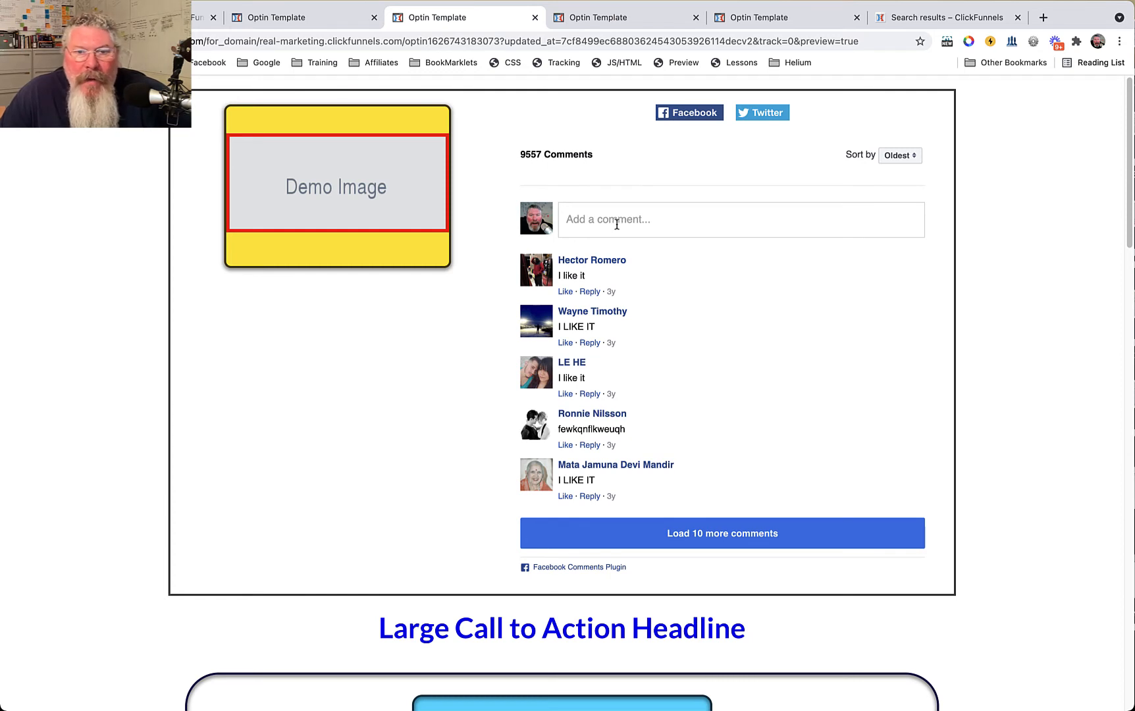
left_click(707, 537)
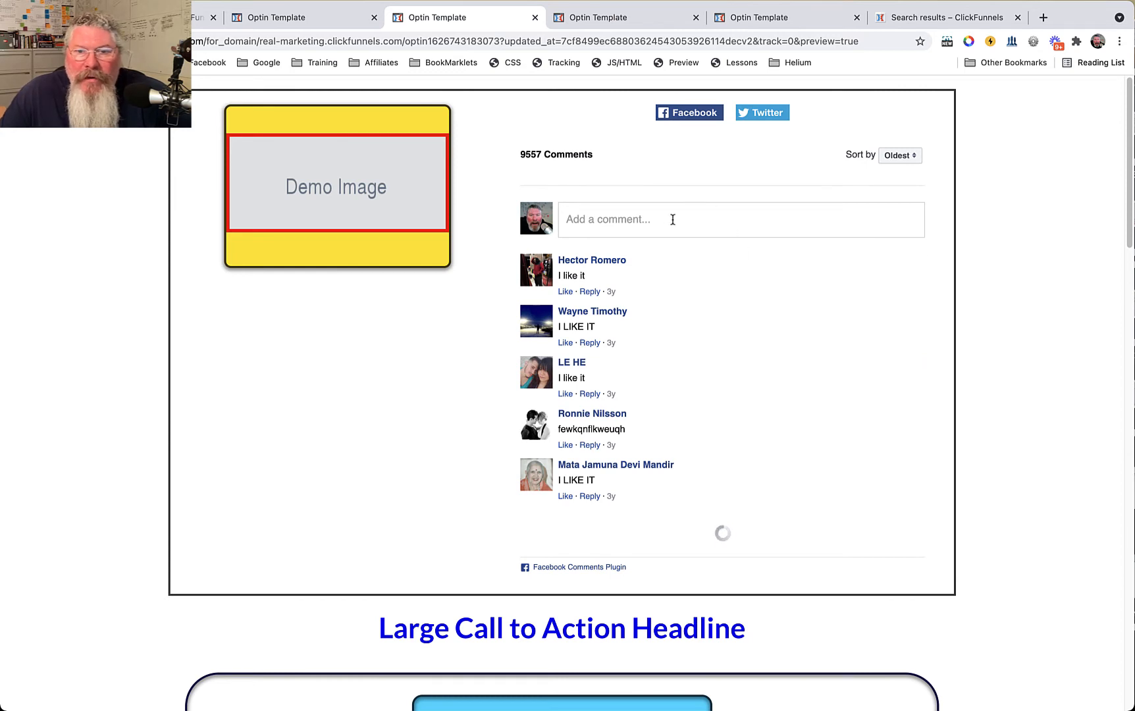
left_click(305, 18)
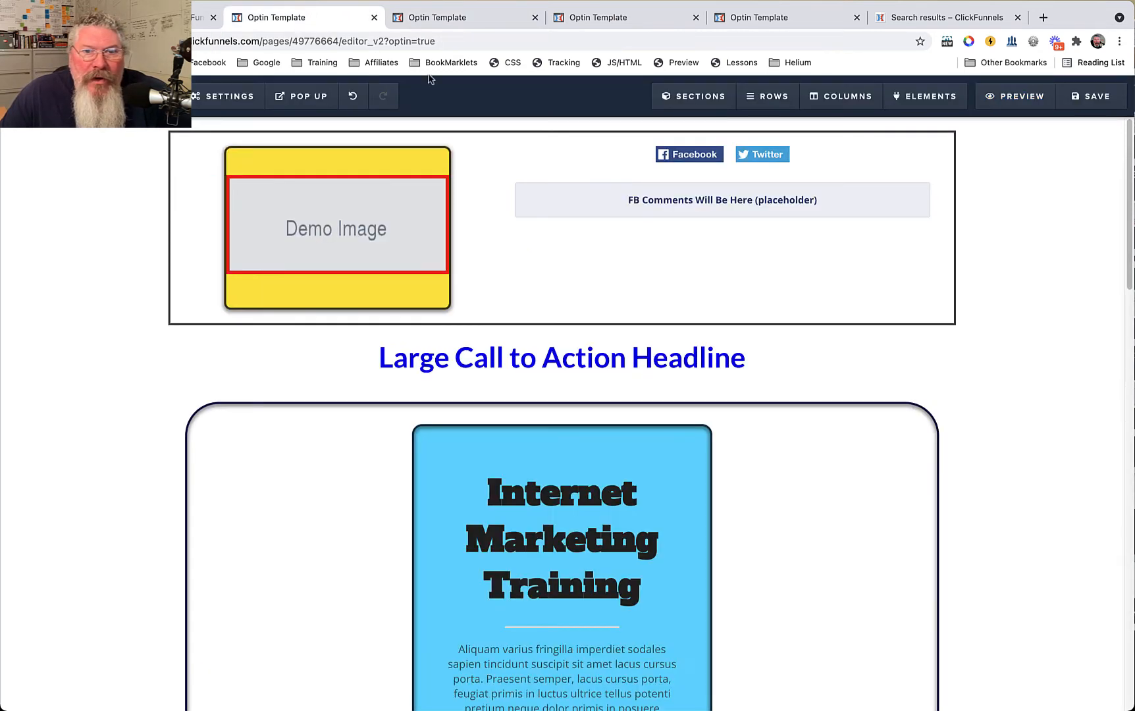
Add a Text Block element below the FB Comments placeholder
left_click(721, 219)
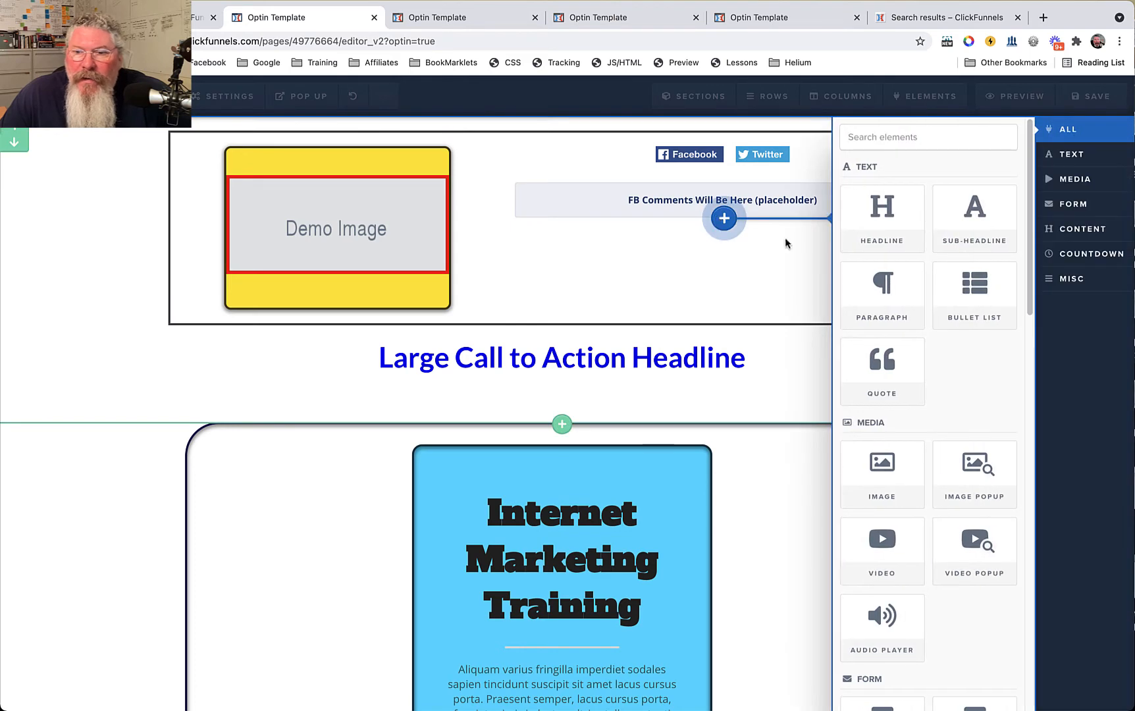
scroll(912, 422, "down", 20)
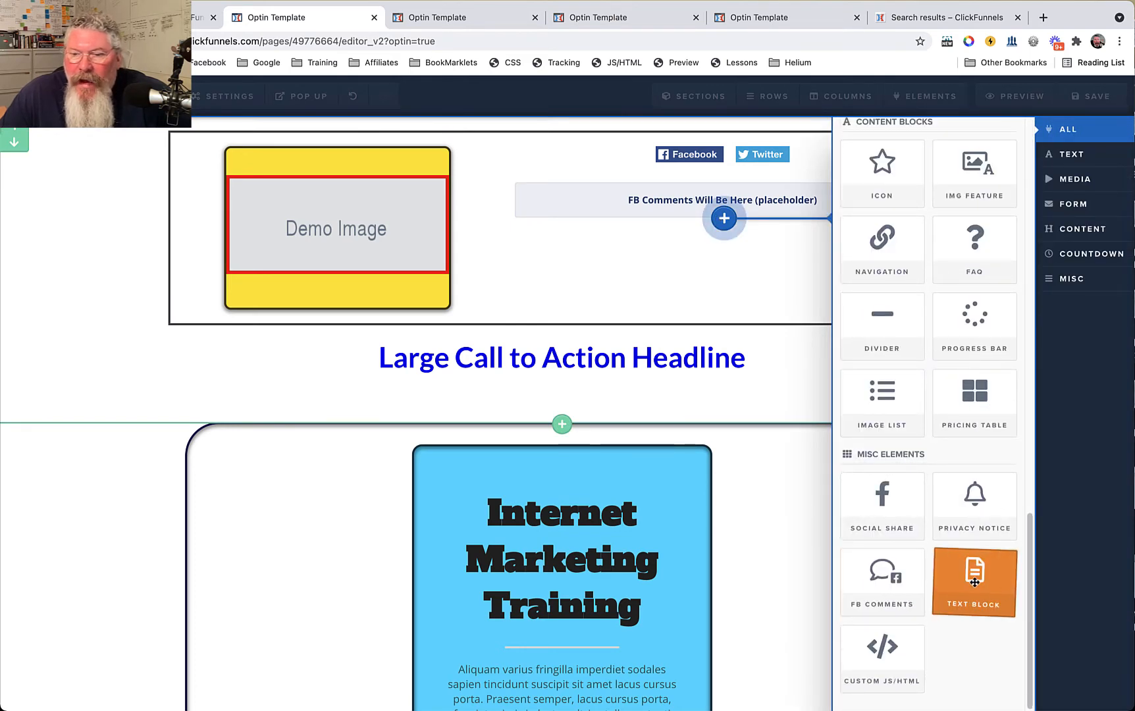
left_click(975, 578)
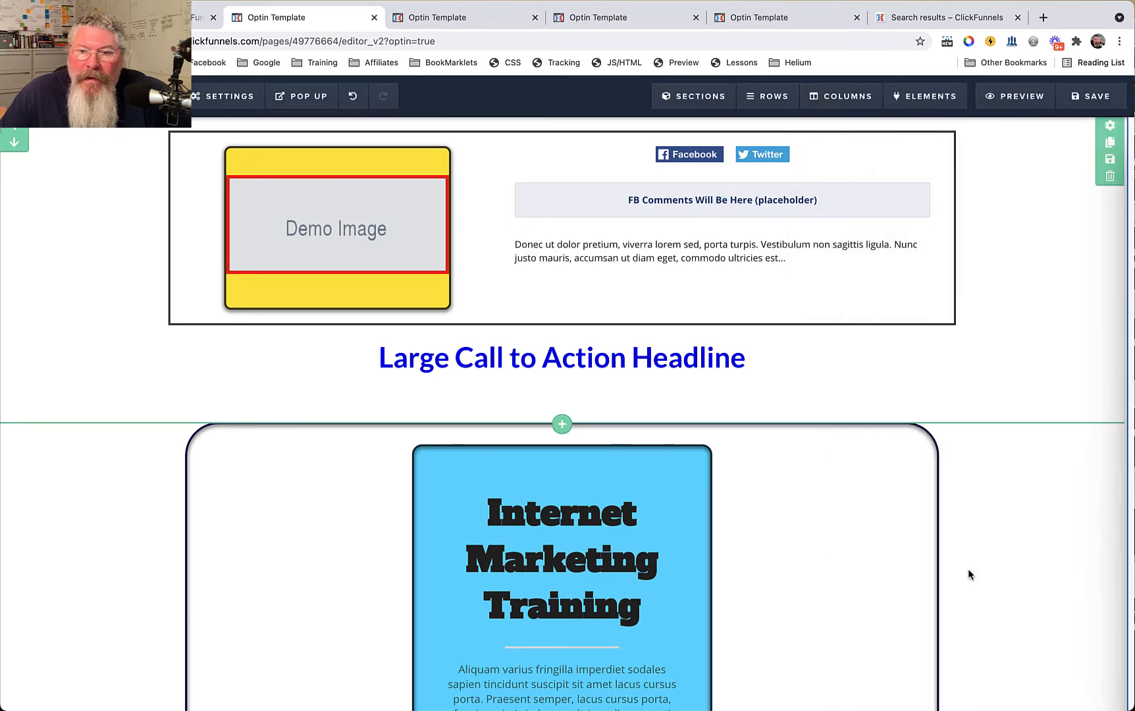
Review the Text Block's settings and its text editor, leaving the placeholder paragraph as it is
left_click(869, 237)
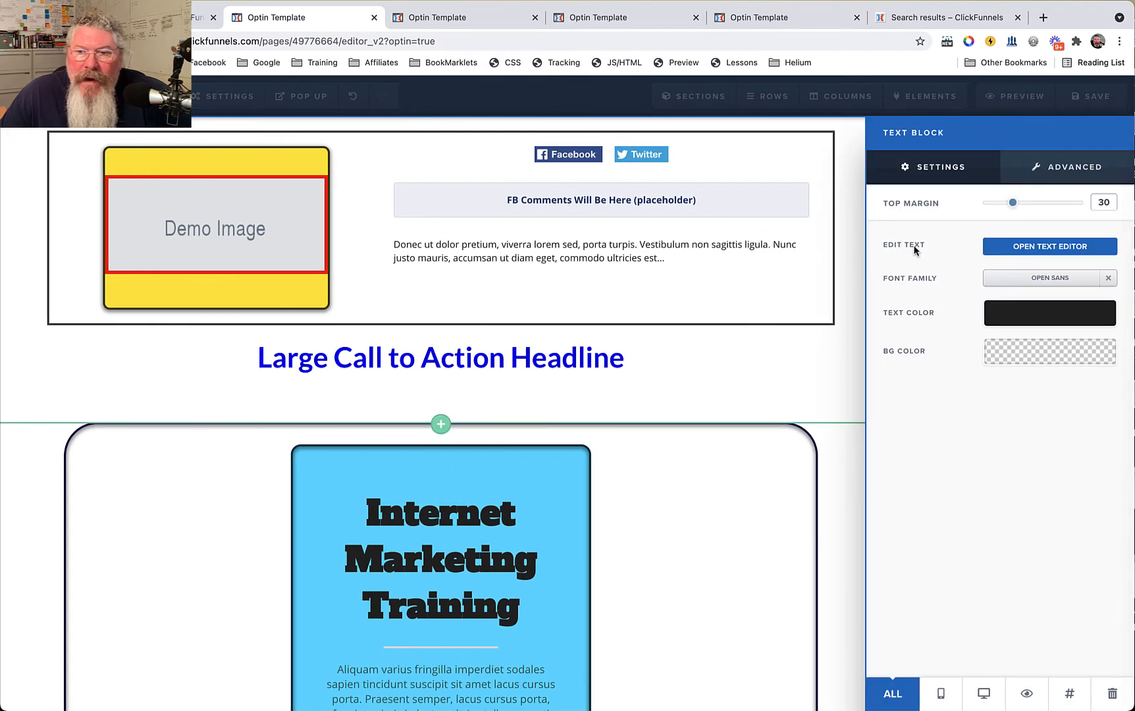
left_click(1005, 246)
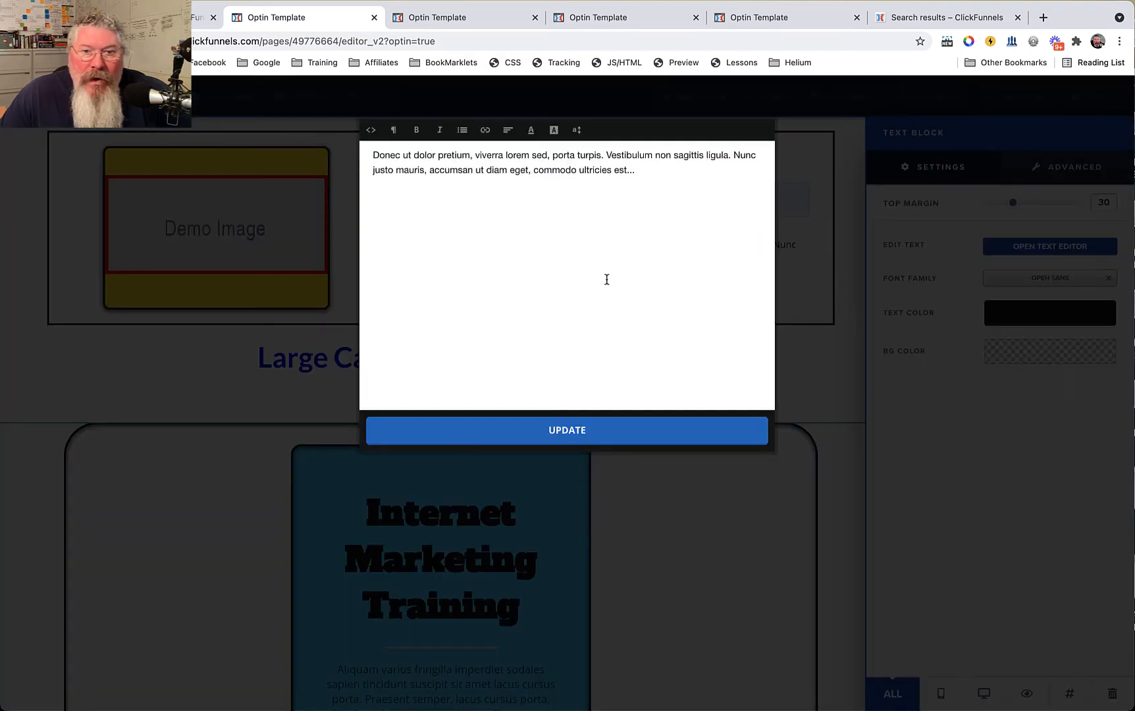
left_click(571, 431)
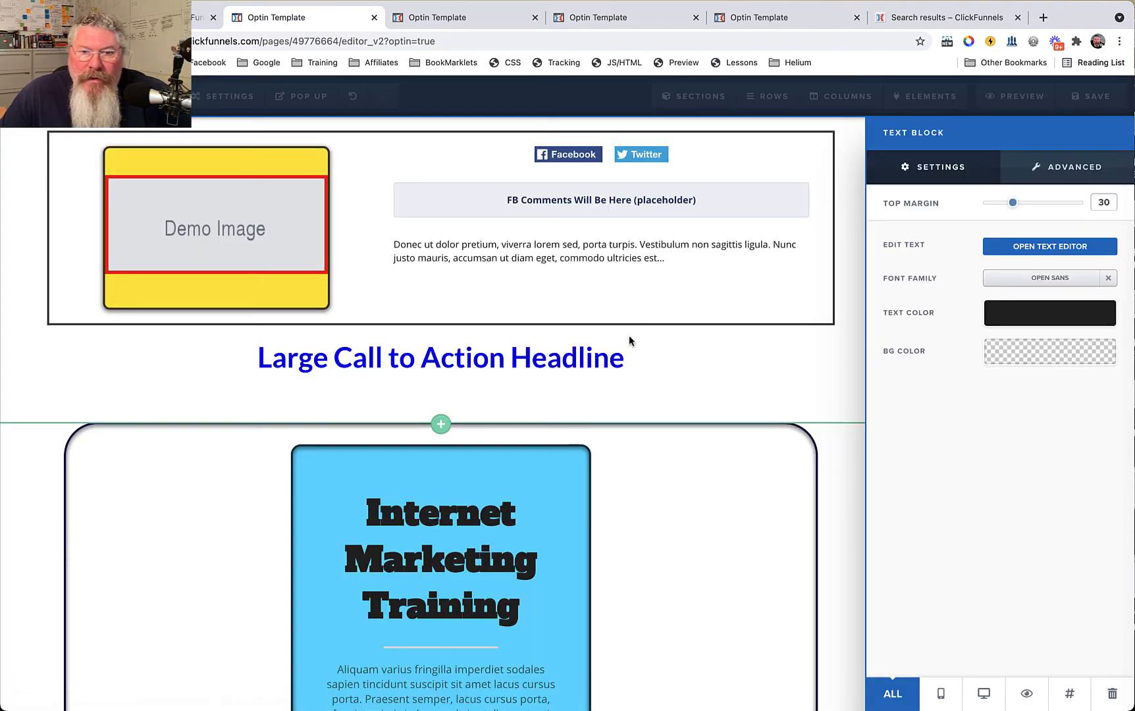
left_click(655, 285)
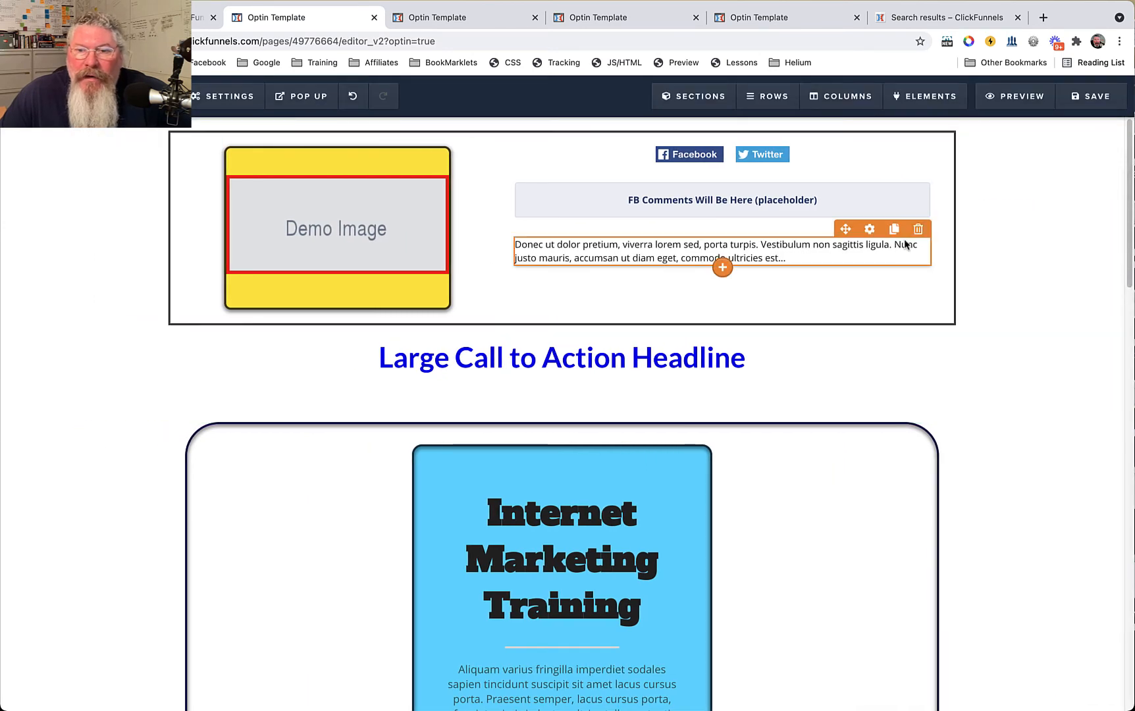
Delete the Text Block below the FB Comments placeholder and confirm its removal
left_click(918, 228)
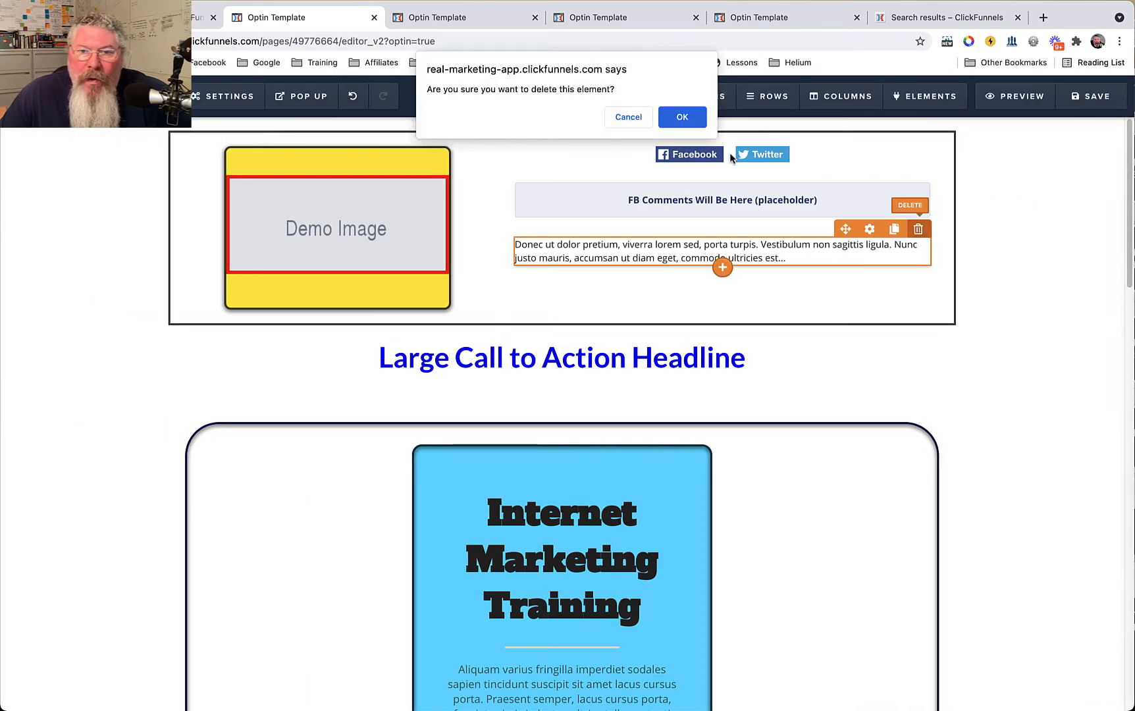
left_click(683, 118)
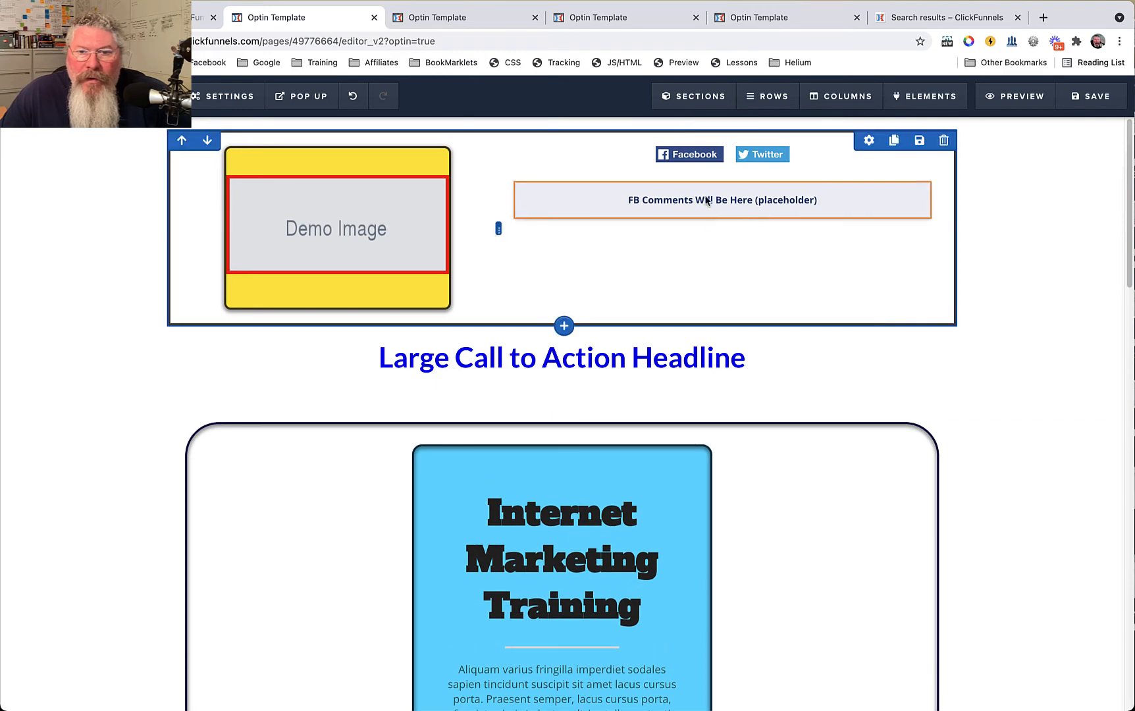
Add a Custom JS/HTML element below the FB Comments placeholder
left_click(724, 218)
scroll(889, 395, "down", 10)
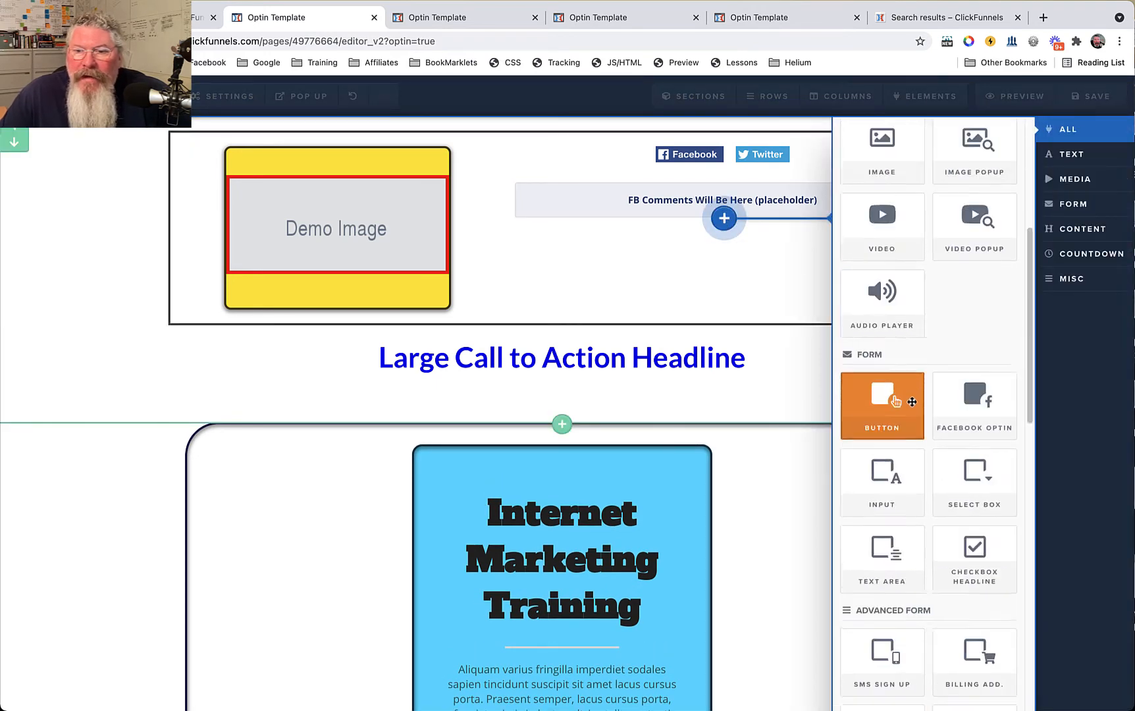
left_click_drag(886, 651, 722, 218)
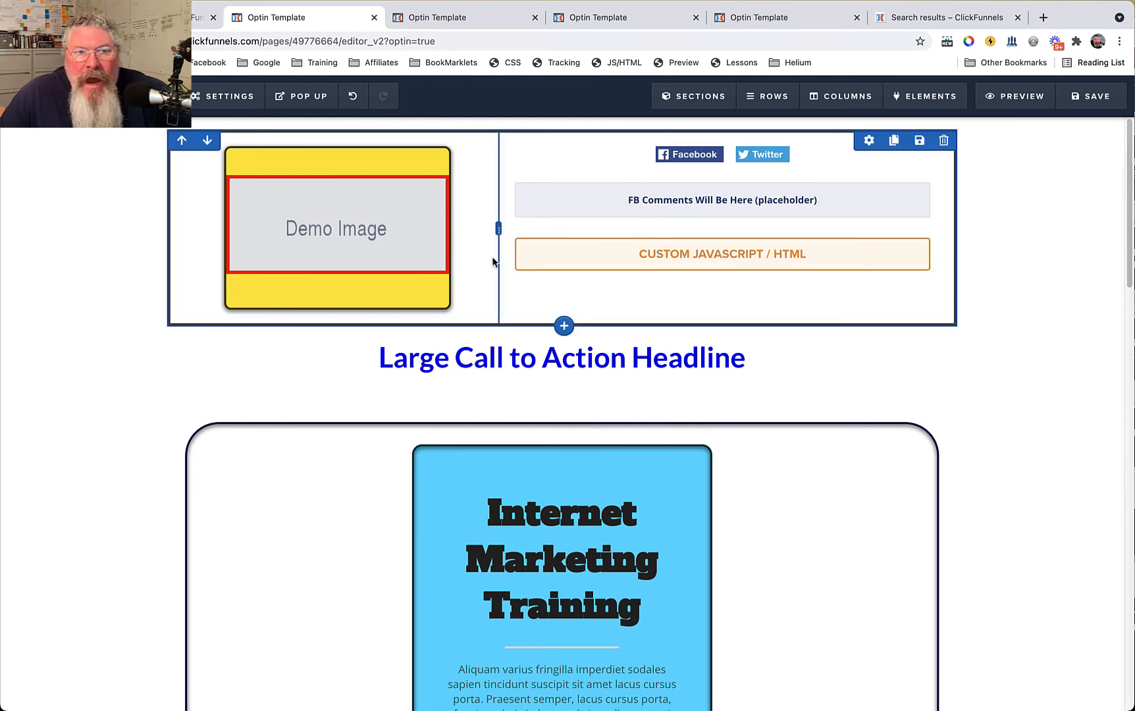
Examine the page's Tracking Code editor with its header and footer sections, and the page's Custom CSS editor
mouse_move(219, 99)
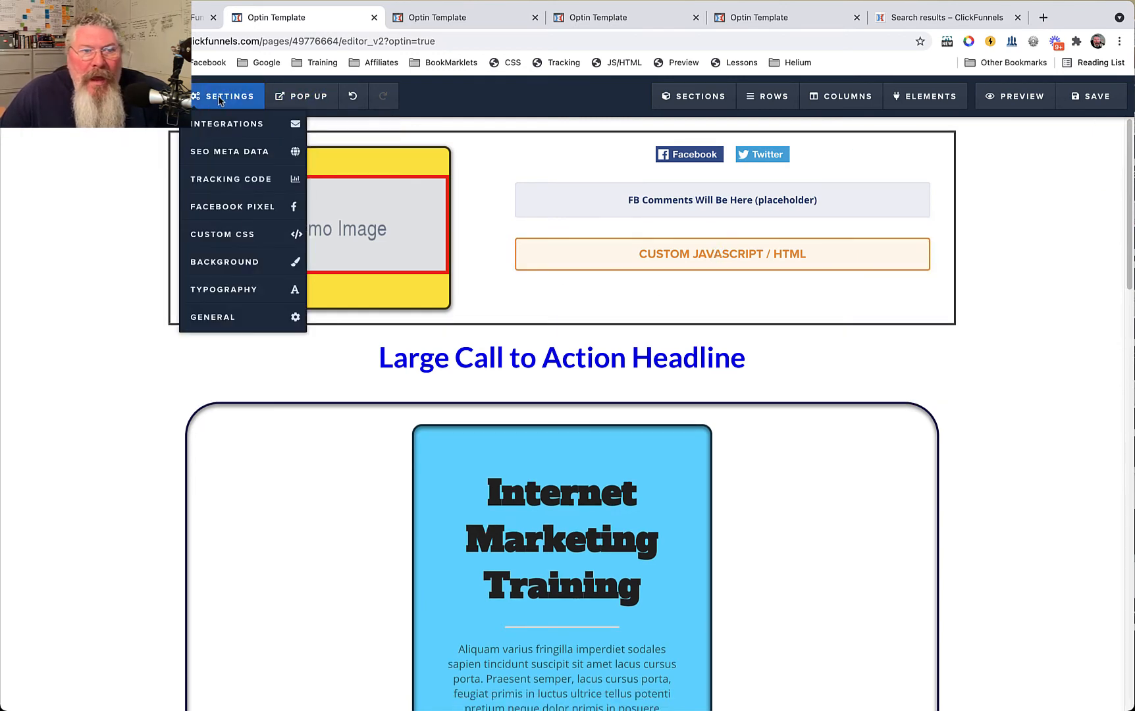
left_click(245, 185)
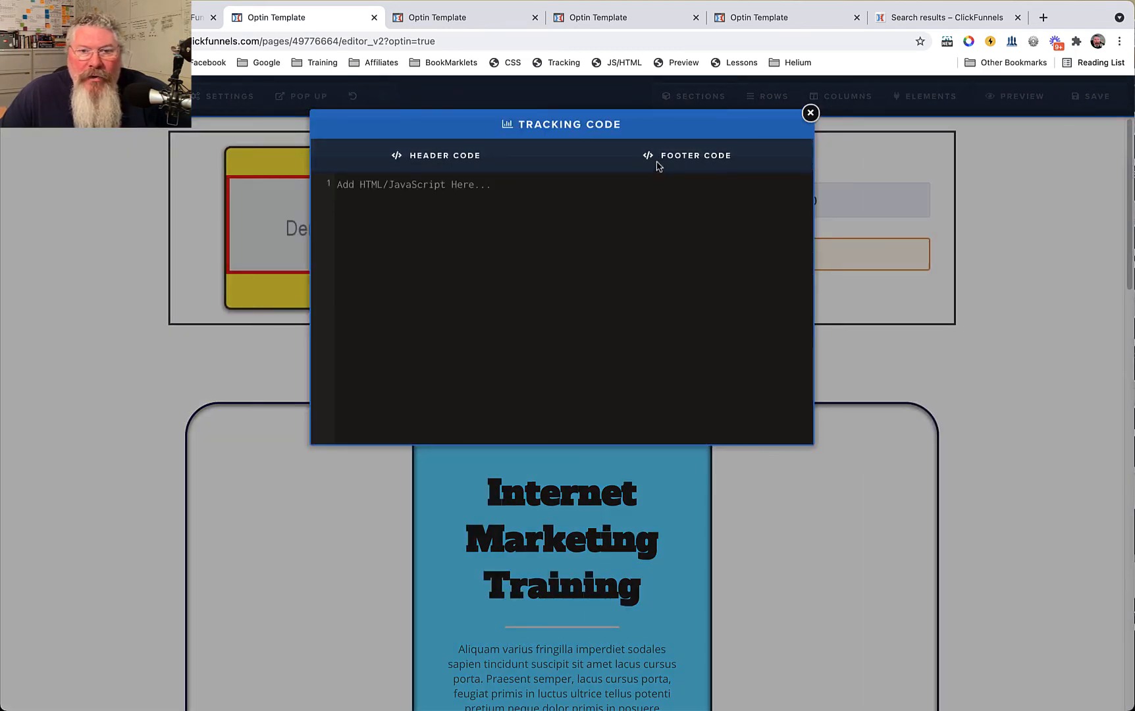
left_click(189, 207)
mouse_move(209, 99)
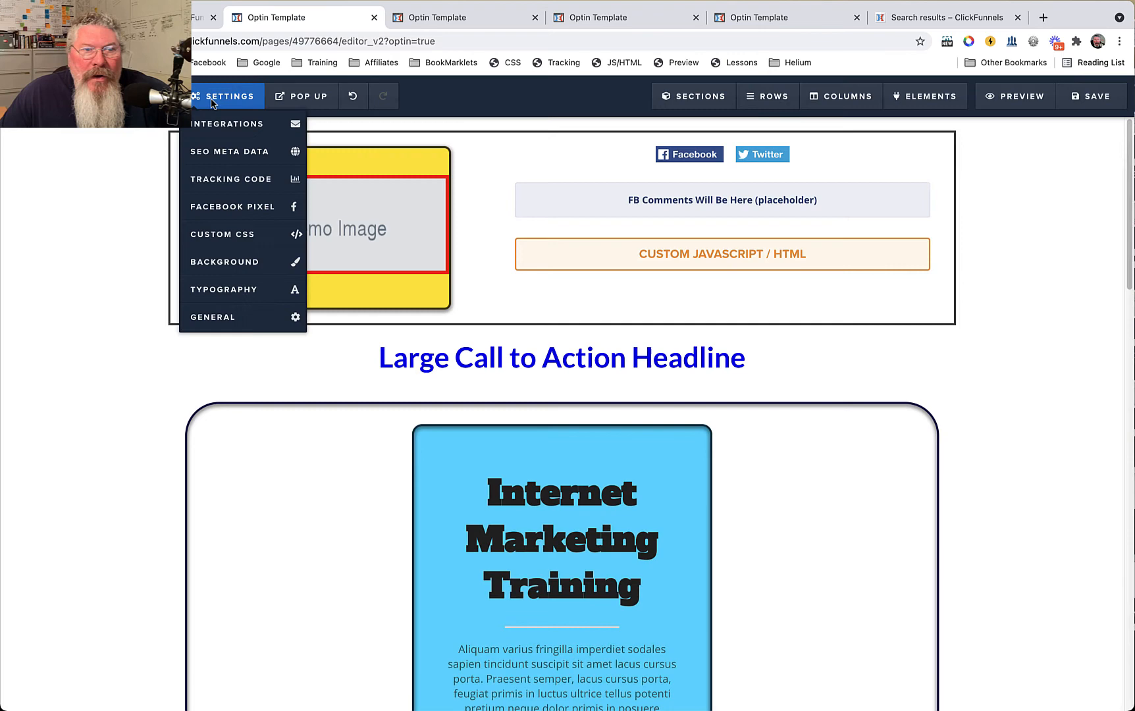
left_click(212, 232)
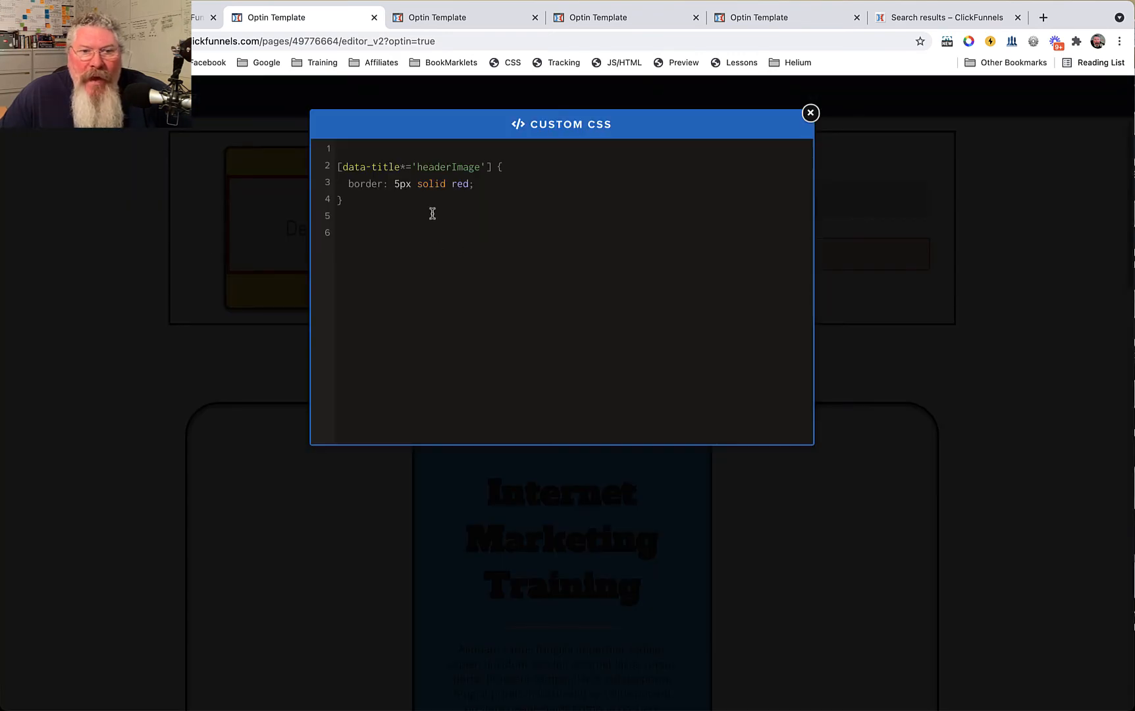
left_click(159, 257)
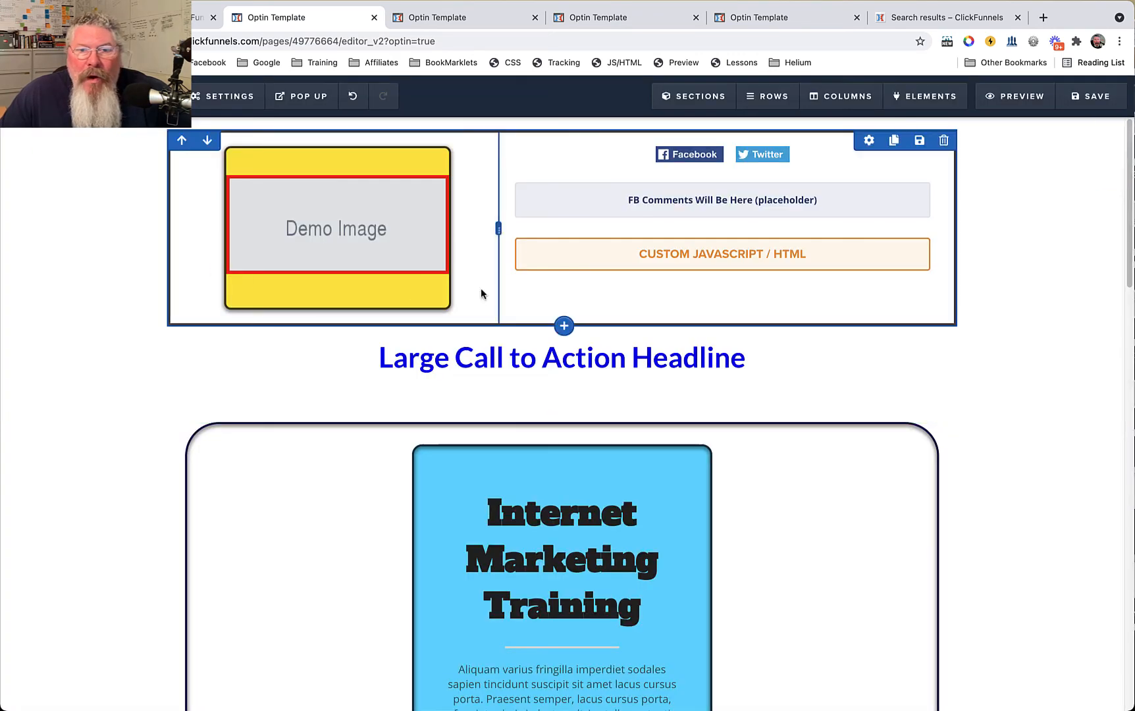
Try 3rd Party Embed Codes as the Custom JS/HTML element's code type, and restore Regular HTML/JS
left_click(722, 254)
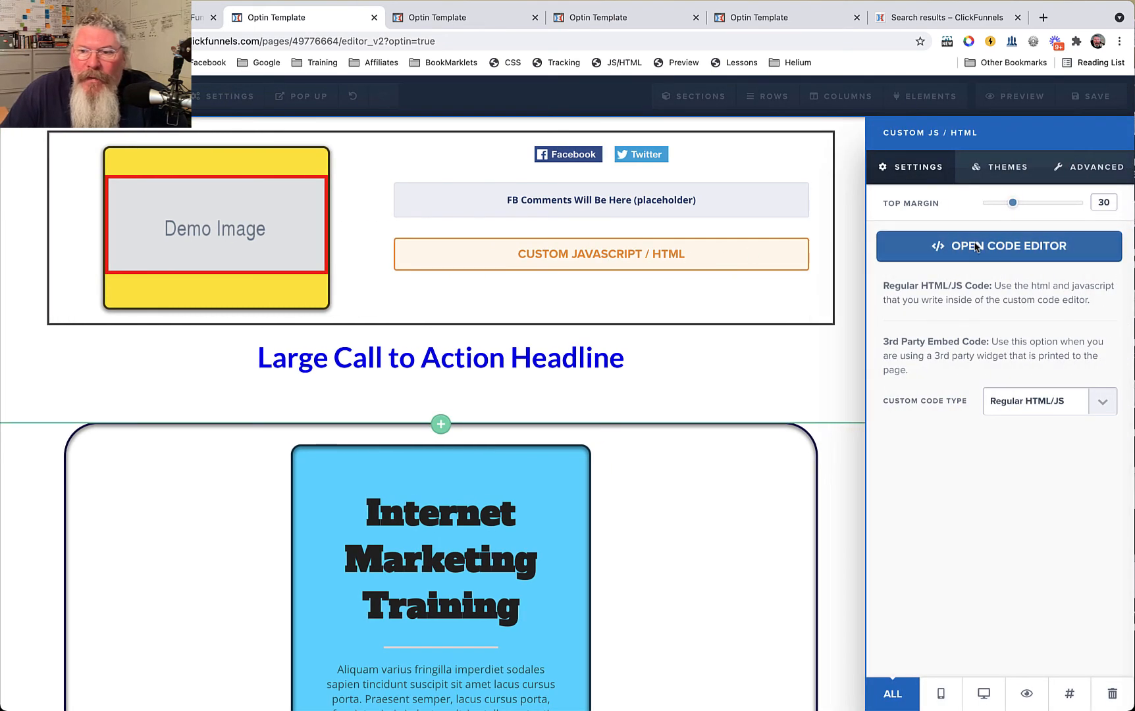
left_click(1016, 403)
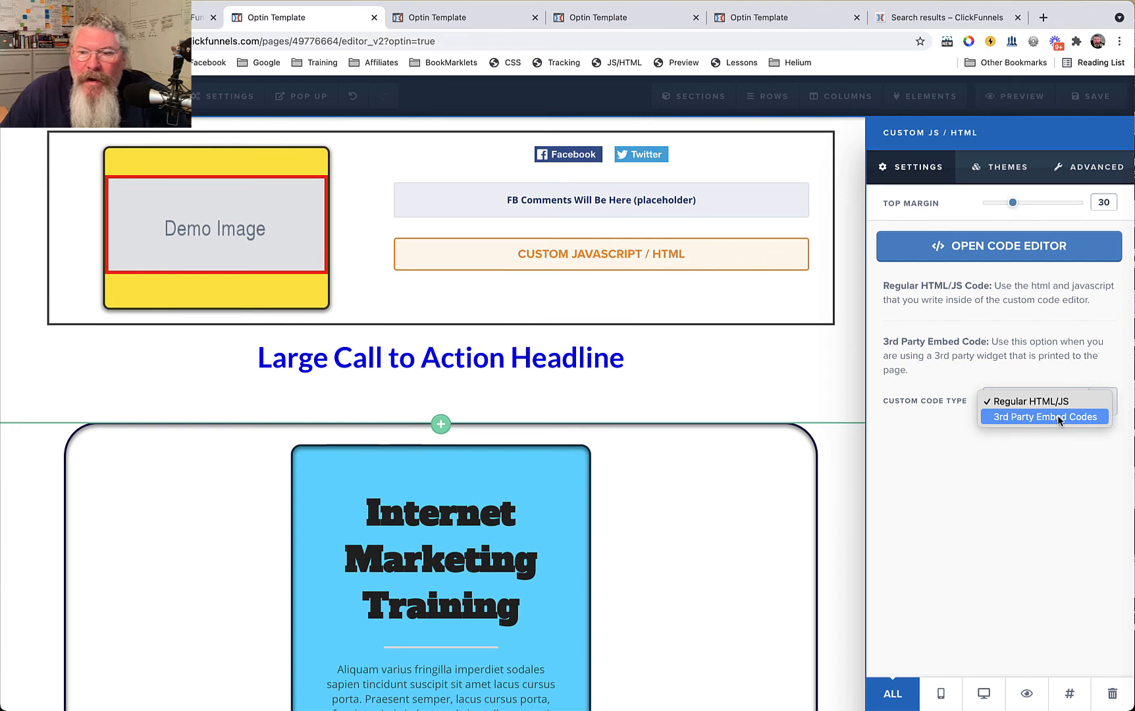
left_click(1023, 416)
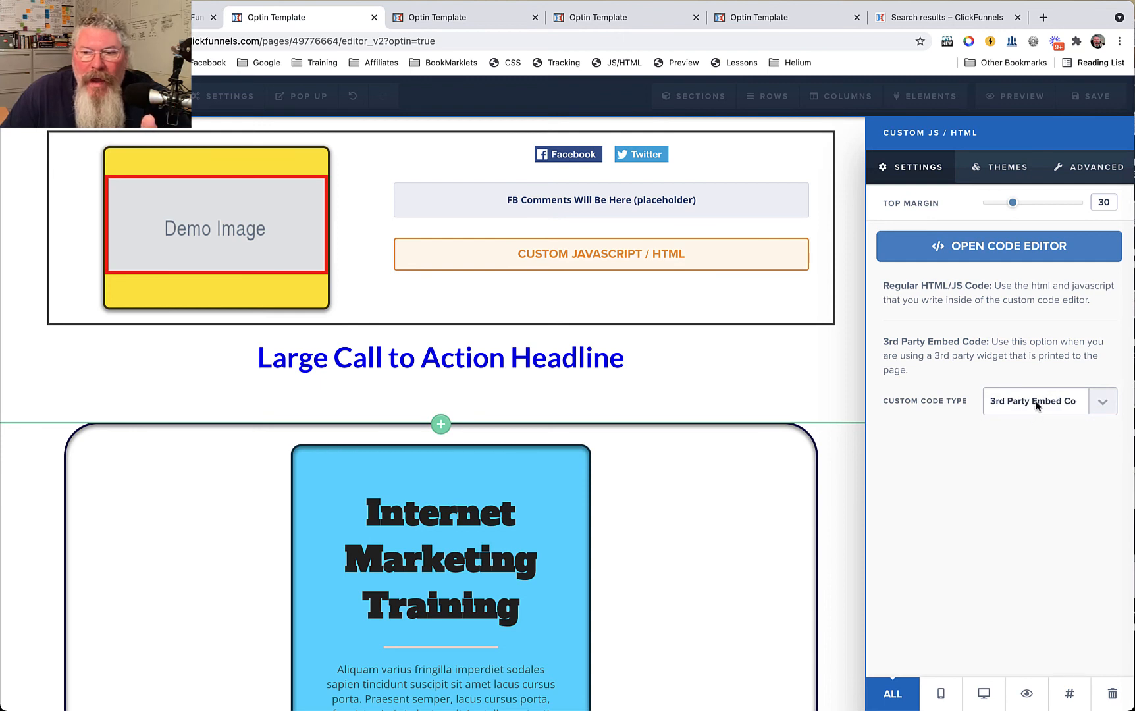
left_click(1036, 406)
left_click(966, 385)
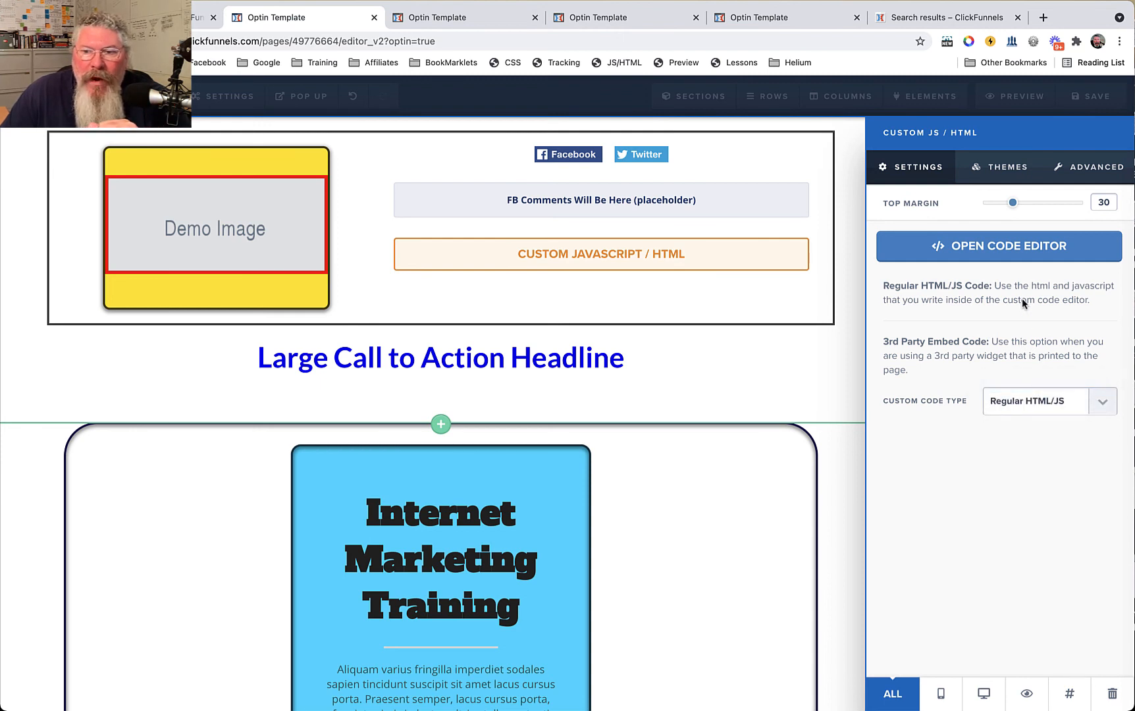
Enter the lines html, <div>, javascript, <script>, CSS and <style> as the Custom JS/HTML element's code and close its code editor
left_click(997, 247)
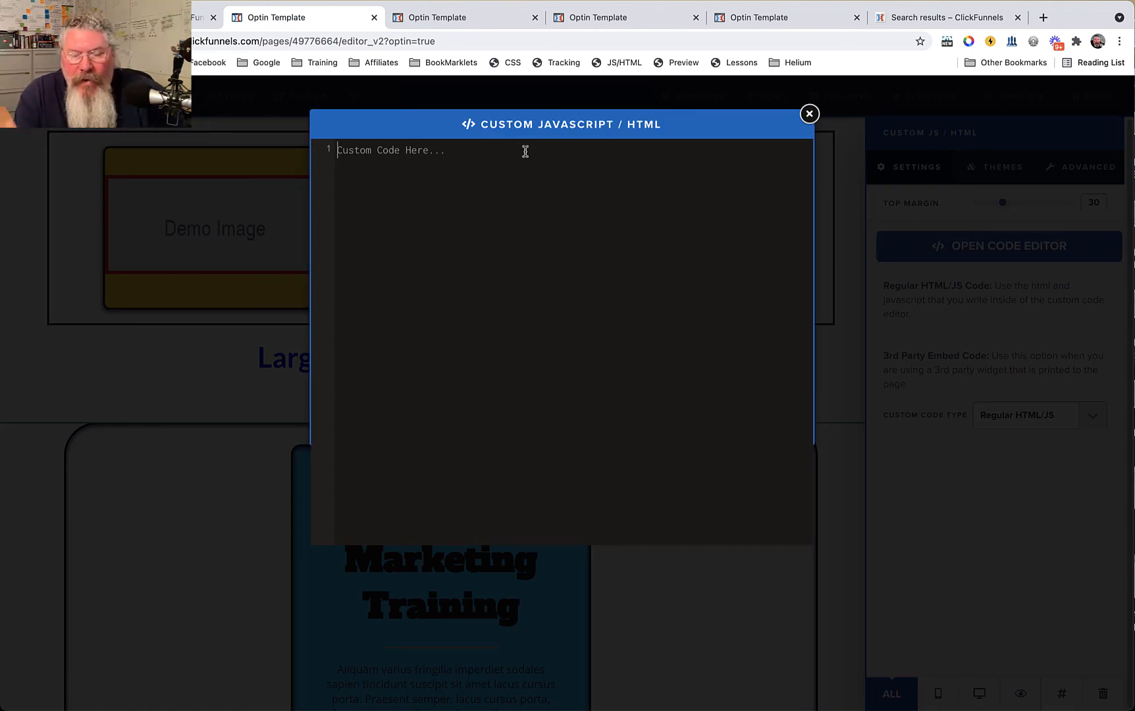
type("ht")
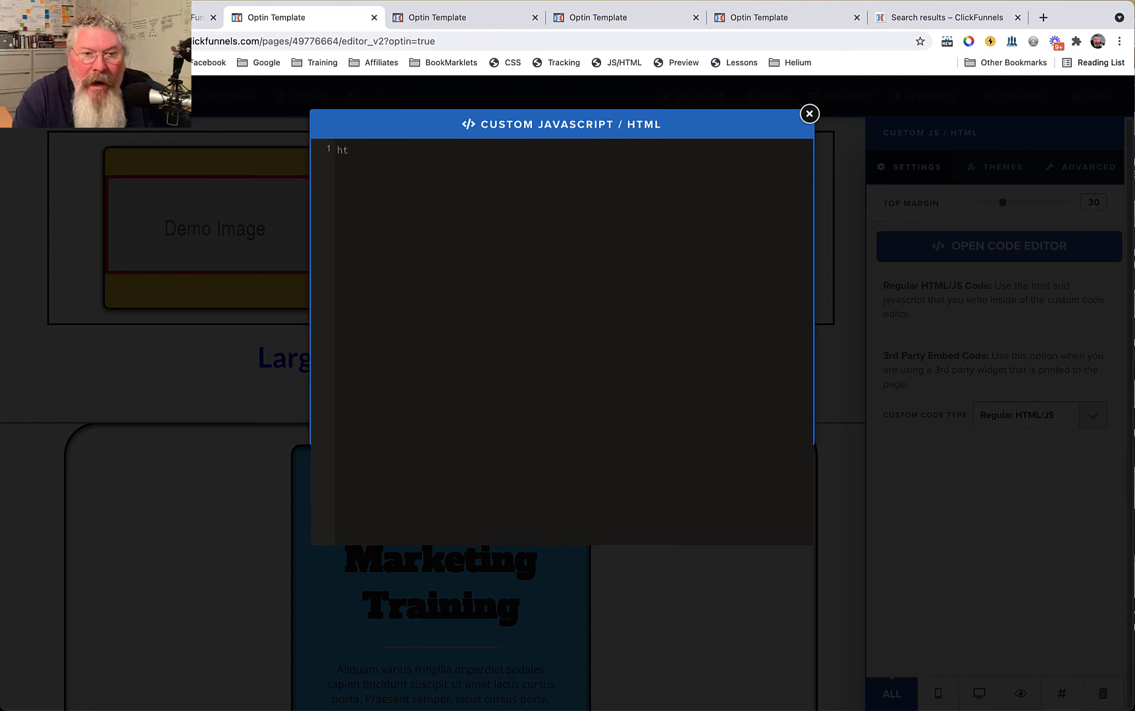
type("ml ")
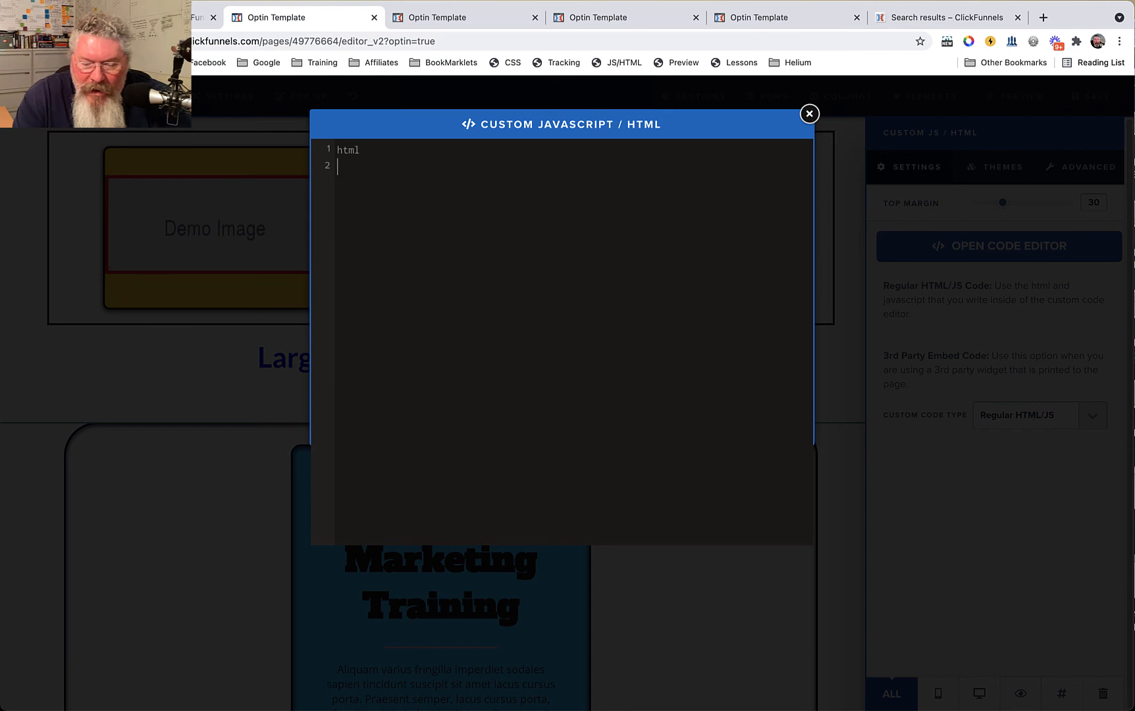
type("<div>")
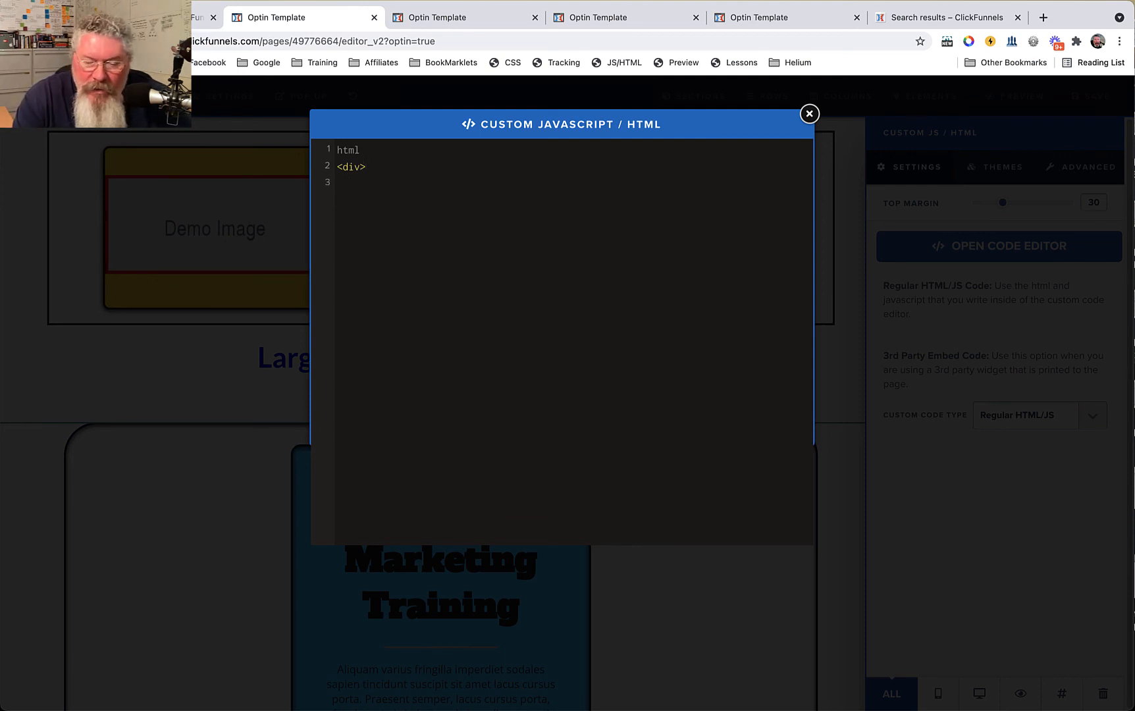
type("javascript ")
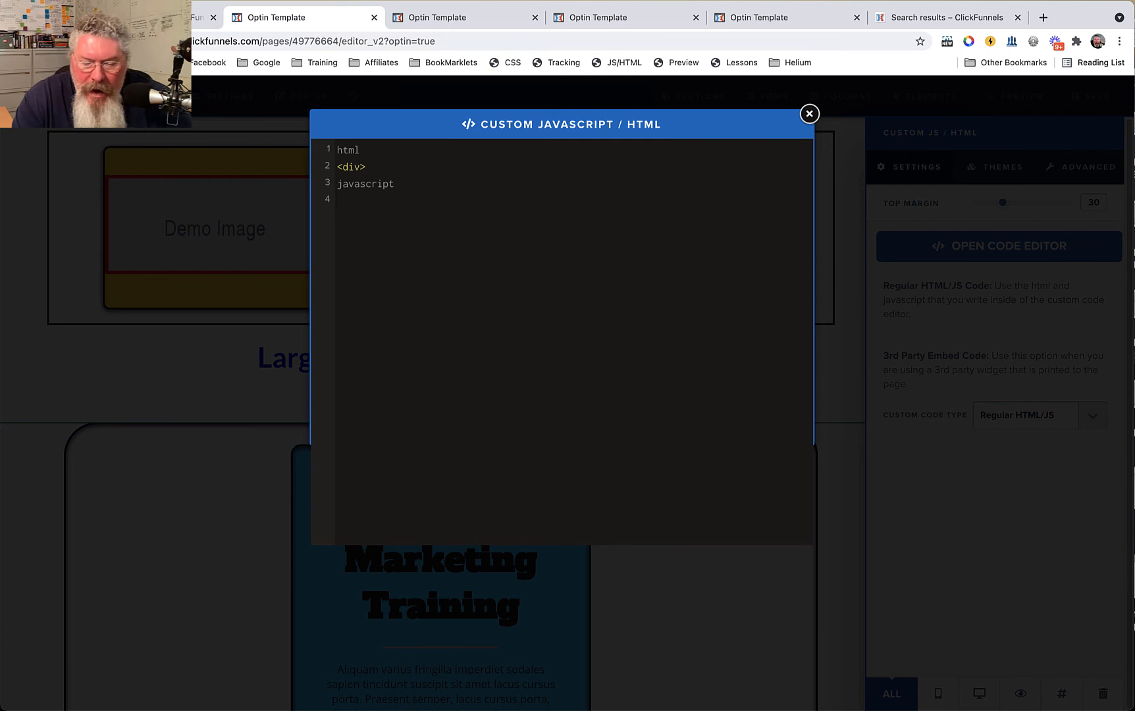
type("<script")
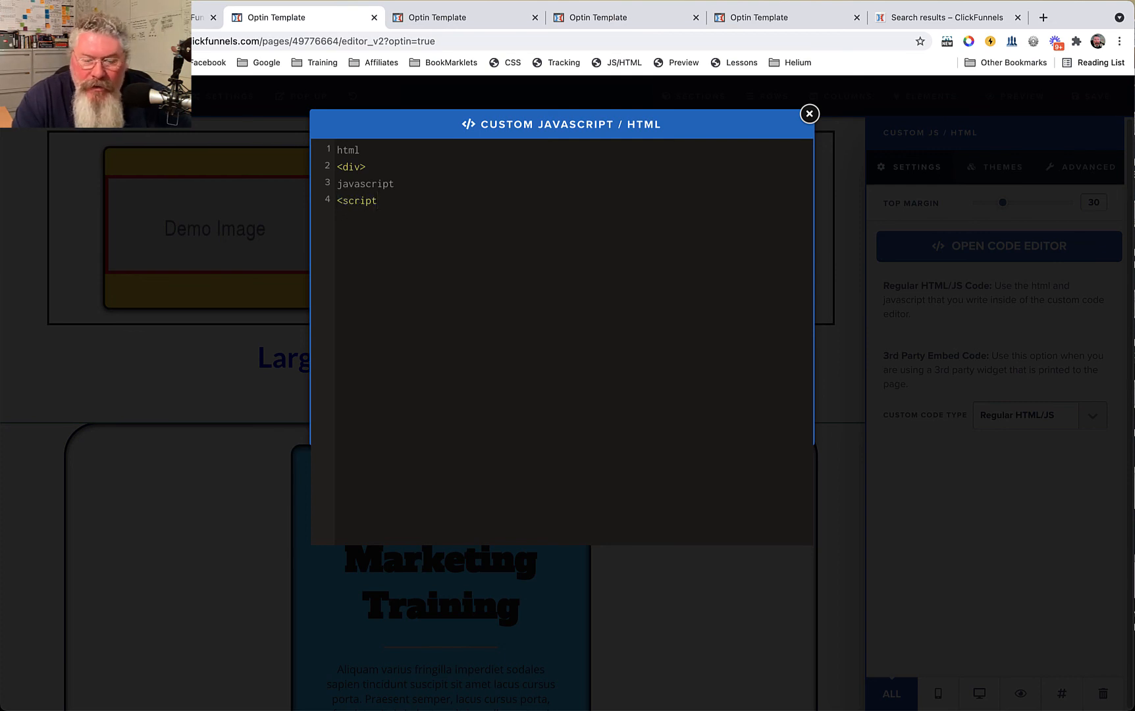
type(">")
key("Return")
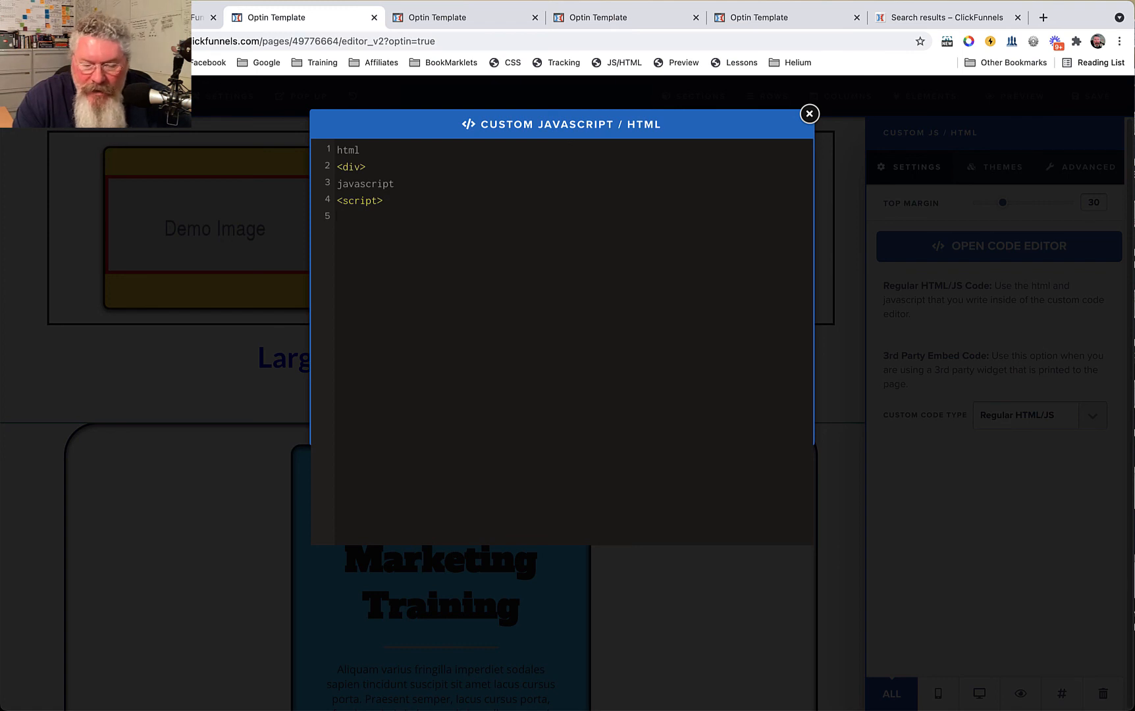
type("css ")
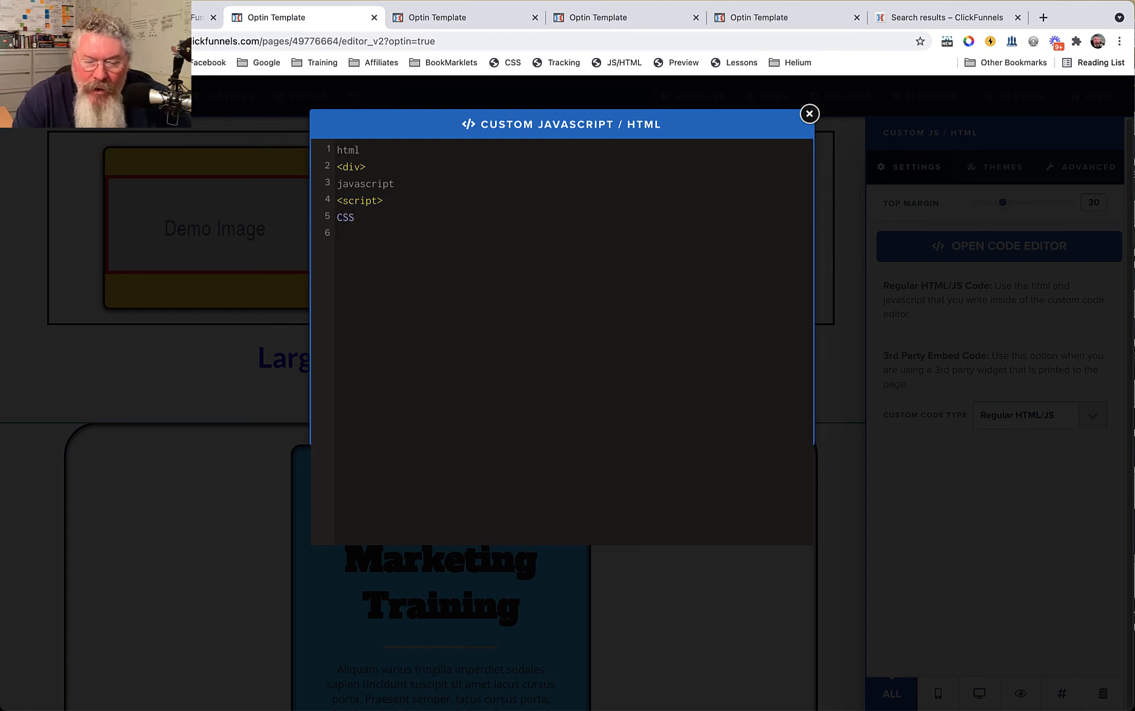
type("<style>")
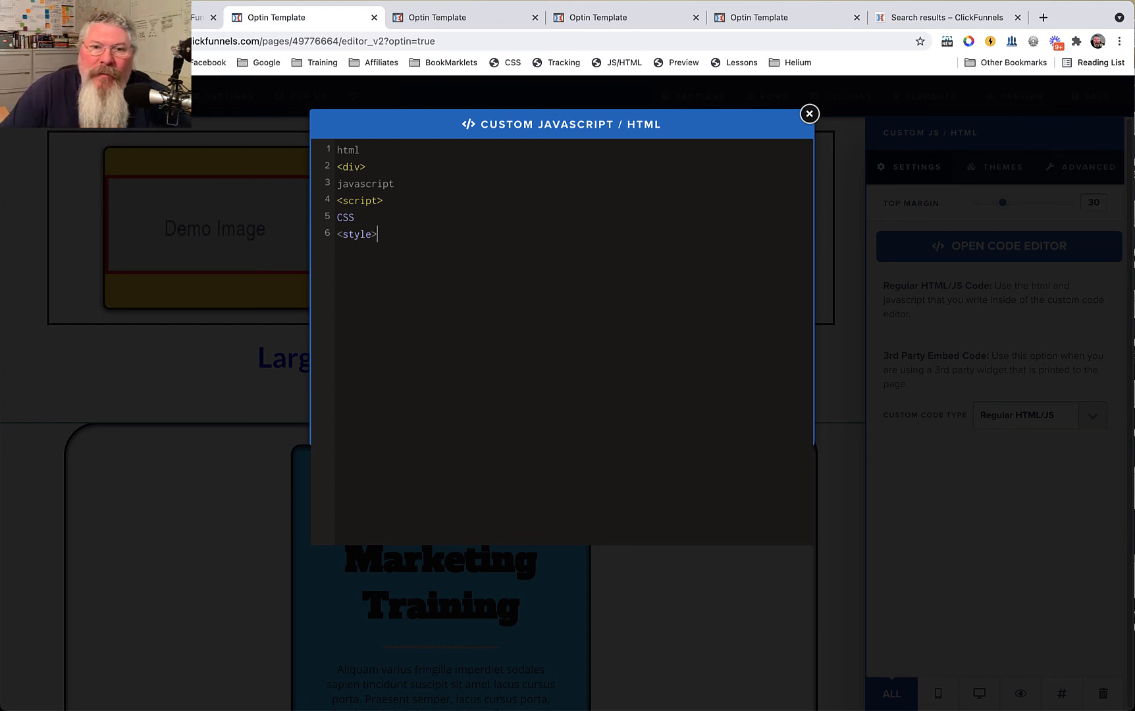
left_click(810, 114)
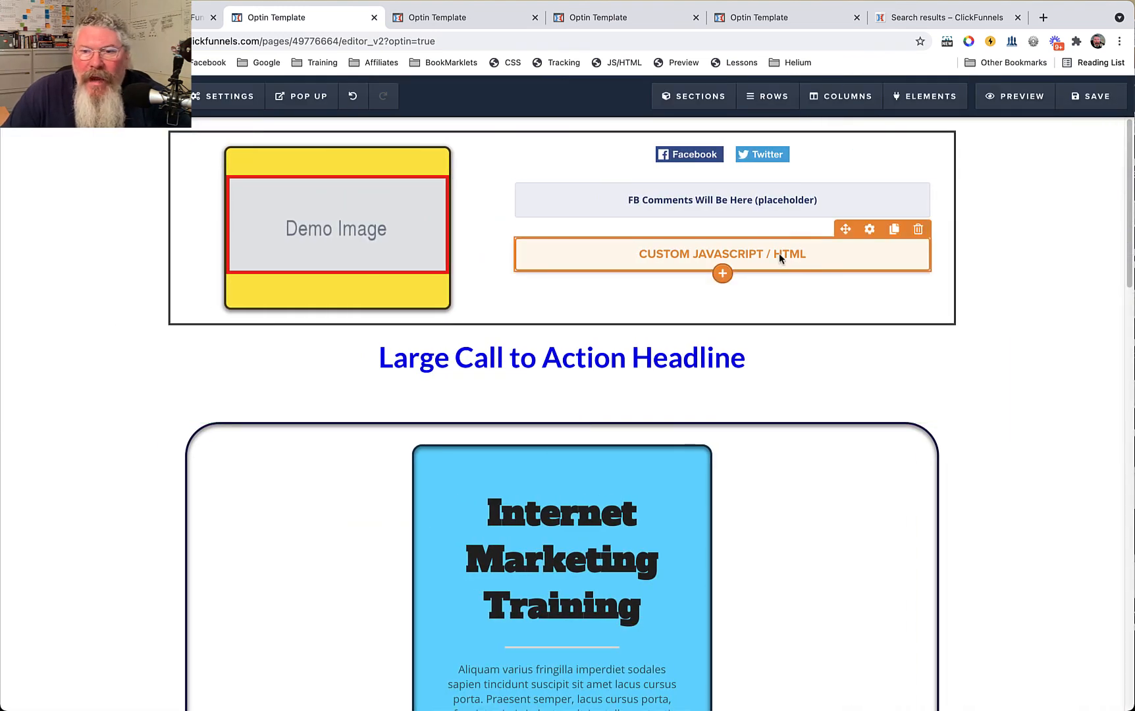